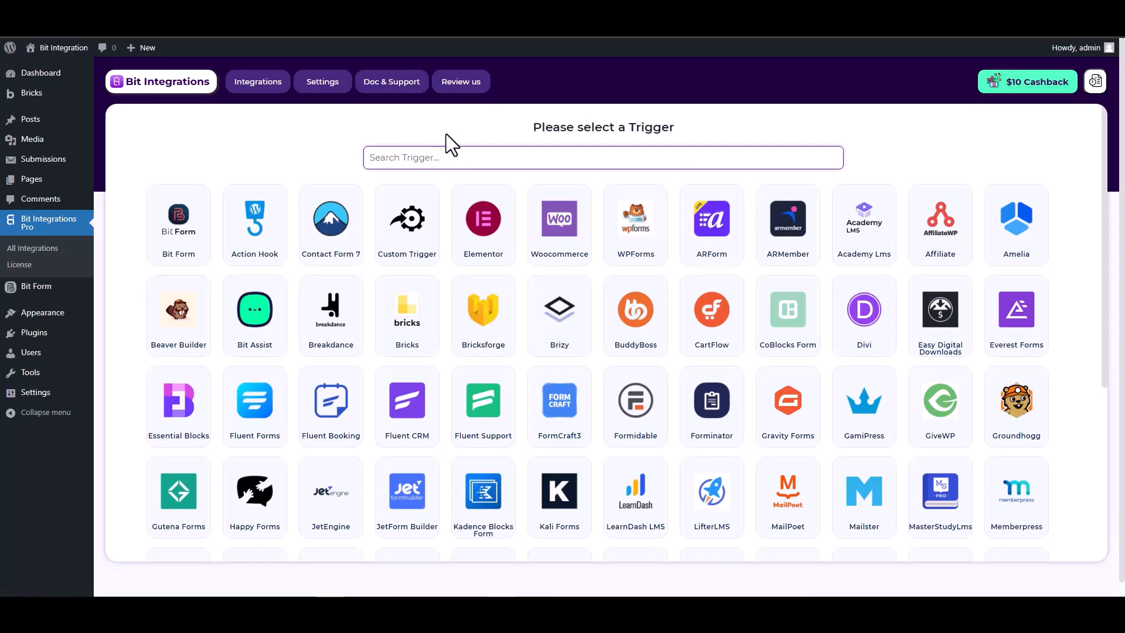
Step: Pick Bricksforge as the Bit Integrations trigger and start fetching its form fields
{"action": "type", "text": "br"}
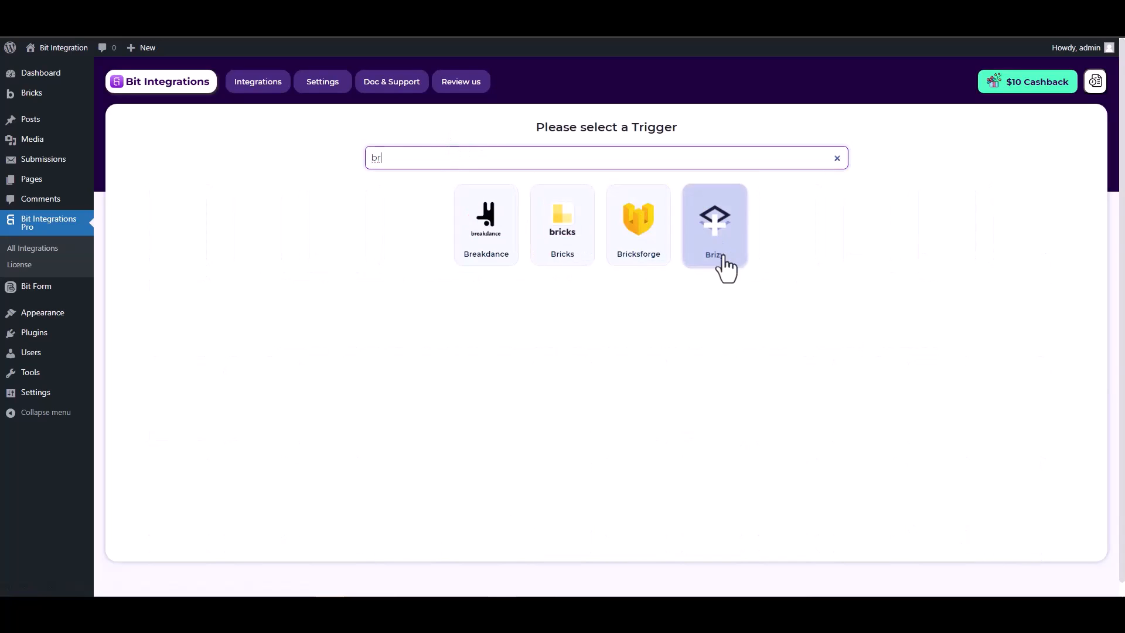
{"action": "left_click", "coordinate": [644, 250]}
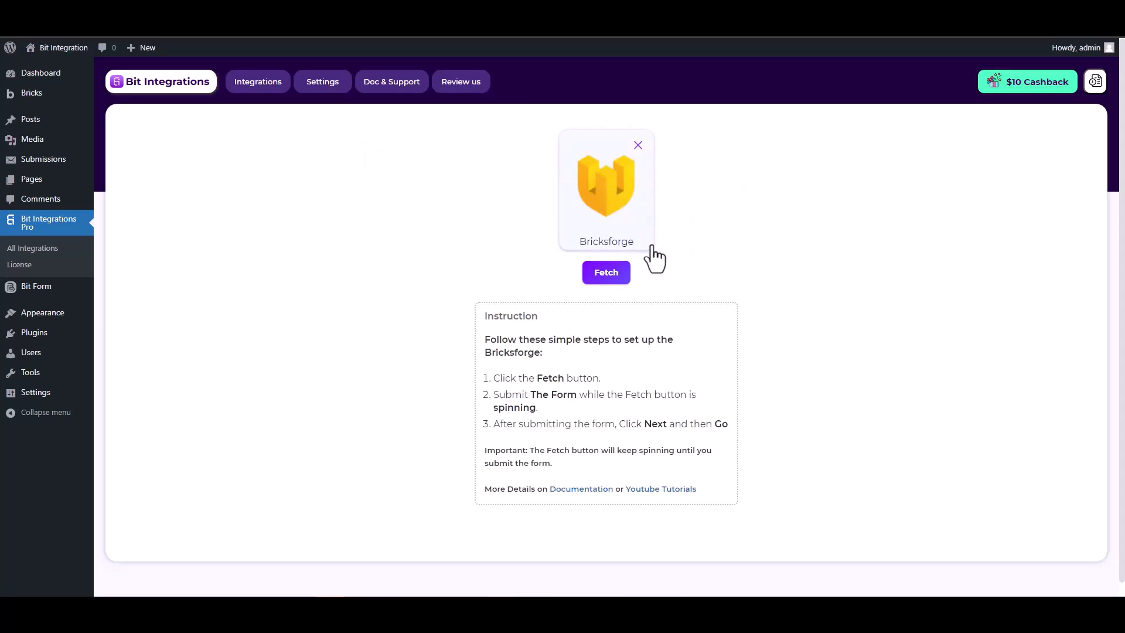
{"action": "left_click", "coordinate": [594, 279]}
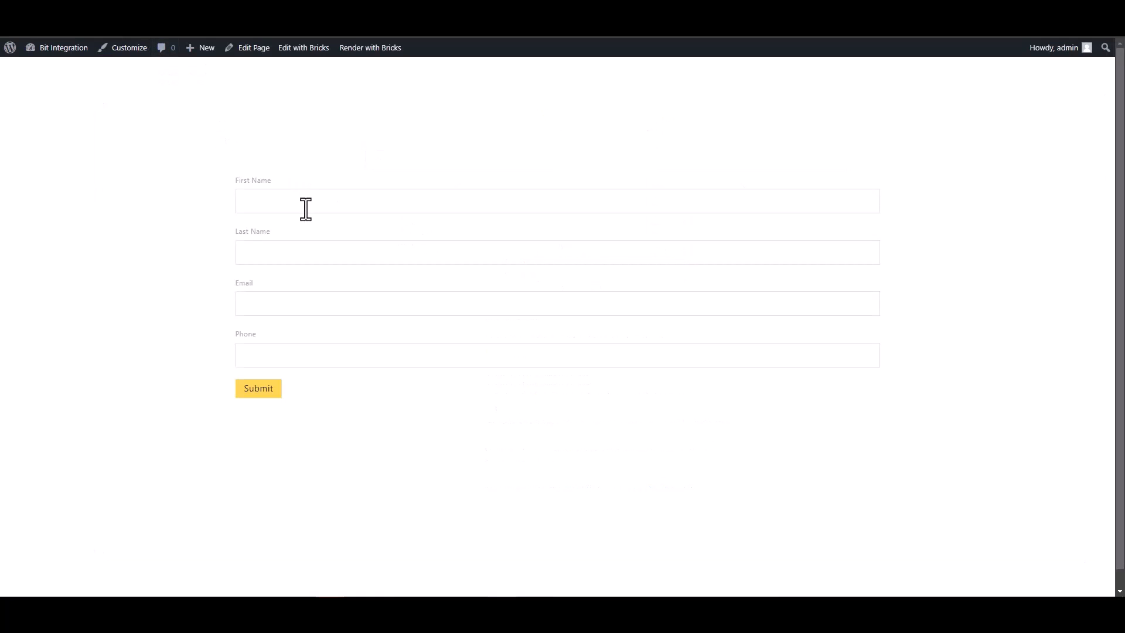
Step: Submit the Bricks form with first name 'test', last name 'test1', a test e-mail and phone number
{"action": "left_click", "coordinate": [306, 209]}
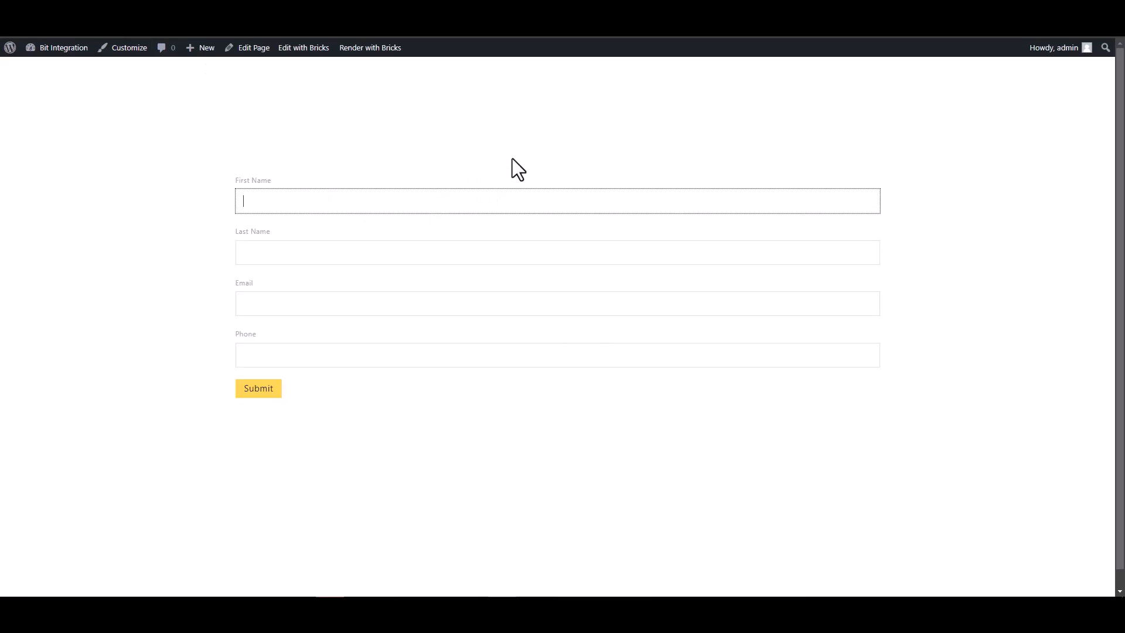
{"action": "type", "text": "test"}
{"action": "left_click", "coordinate": [647, 252]}
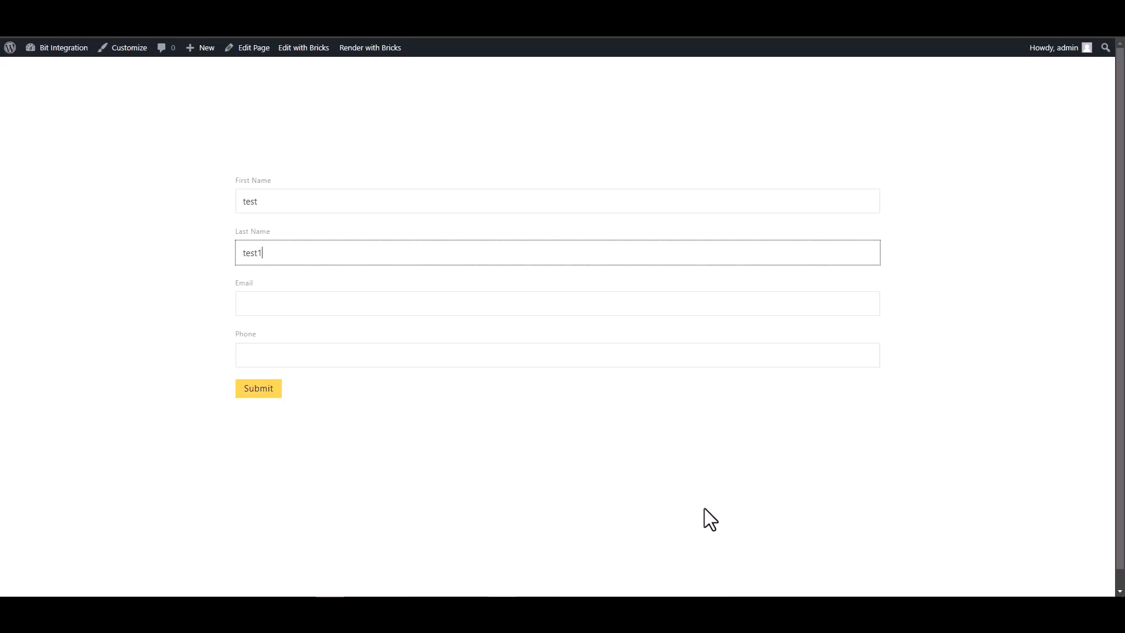
{"action": "left_click", "coordinate": [830, 311]}
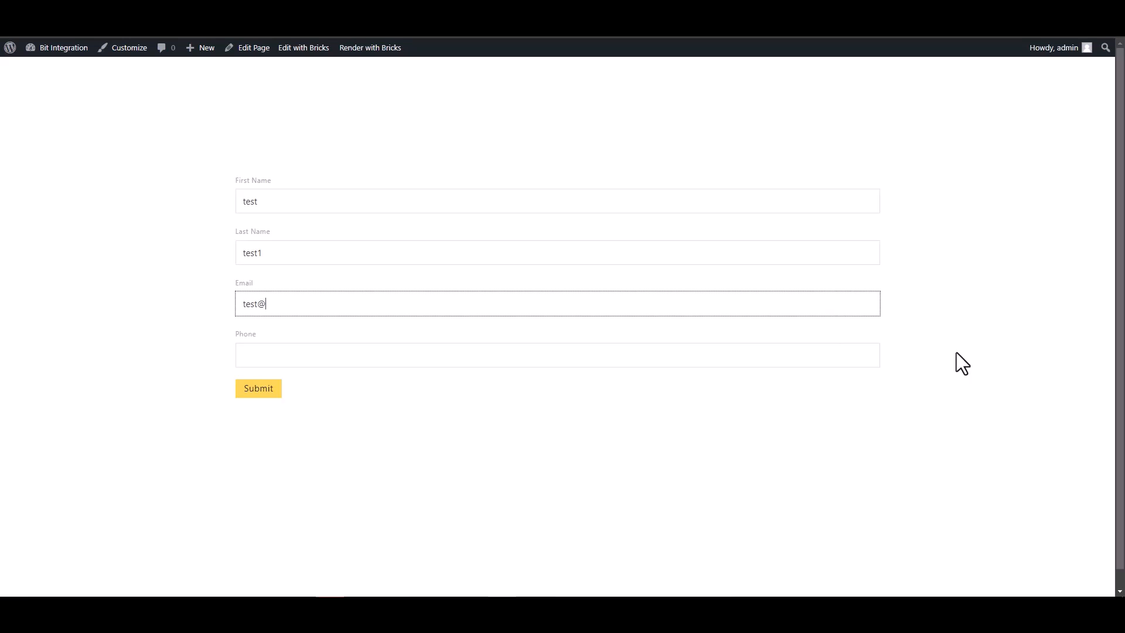
{"action": "type", "text": "test@gmail.com"}
{"action": "left_click", "coordinate": [779, 361]}
{"action": "type", "text": "123456"}
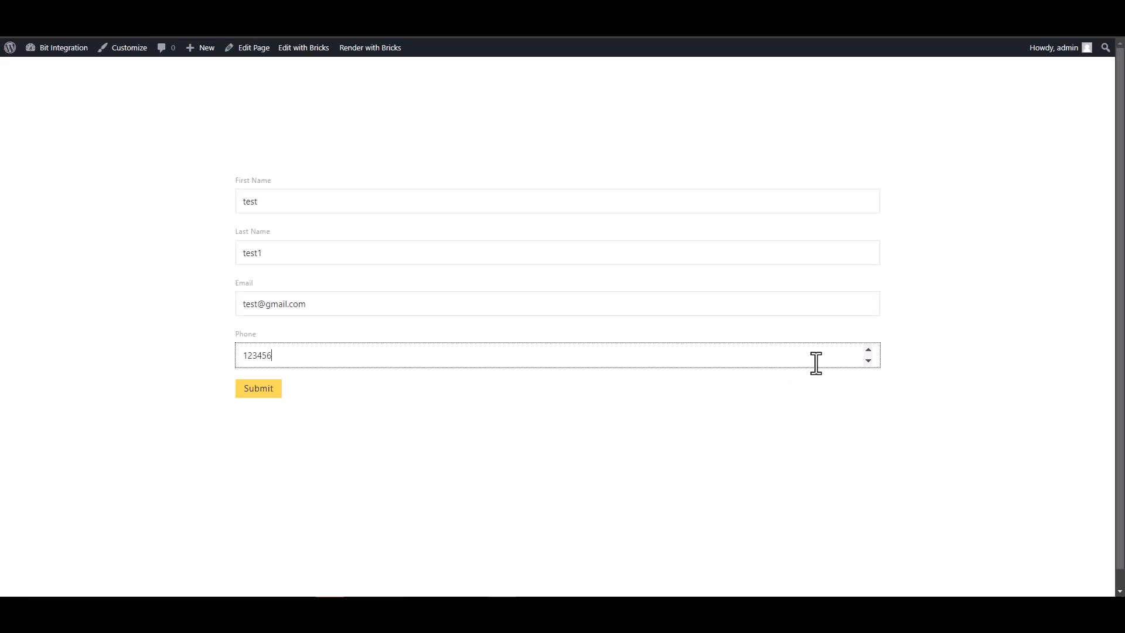
{"action": "left_click", "coordinate": [273, 389]}
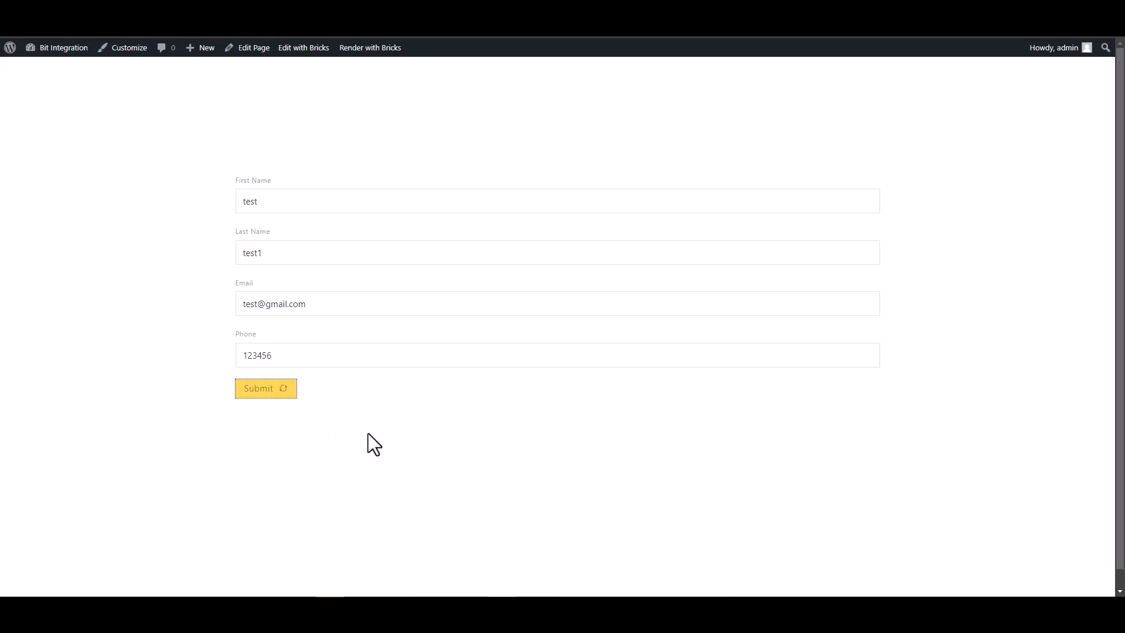
{"action": "left_click_drag", "start_coordinate": [309, 426], "coordinate": [525, 444]}
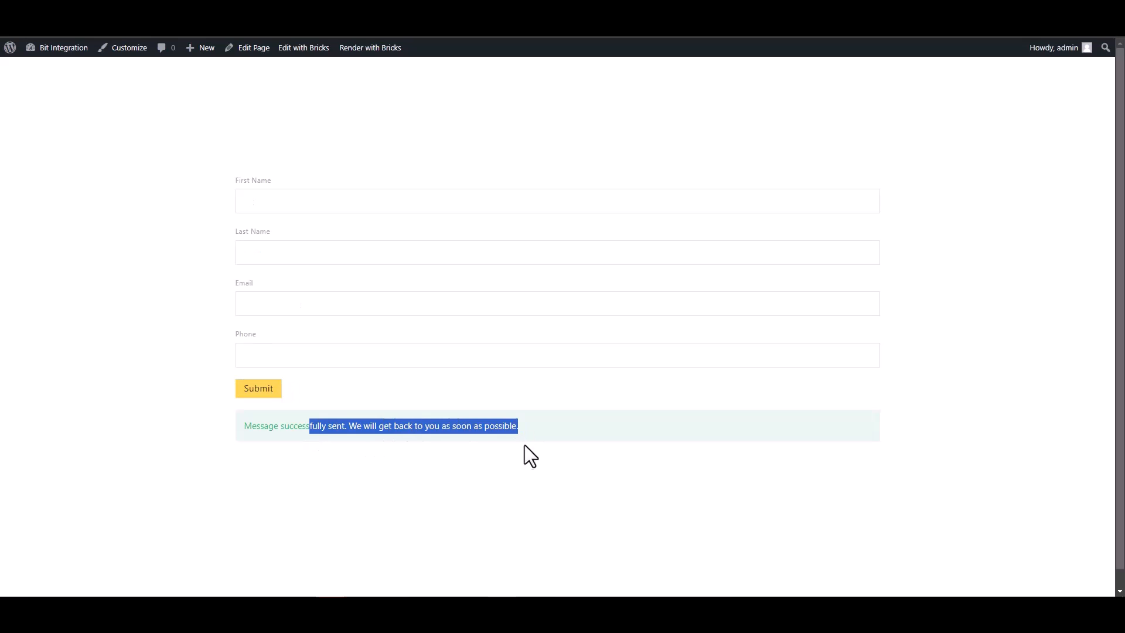
{"action": "left_click", "coordinate": [374, 478]}
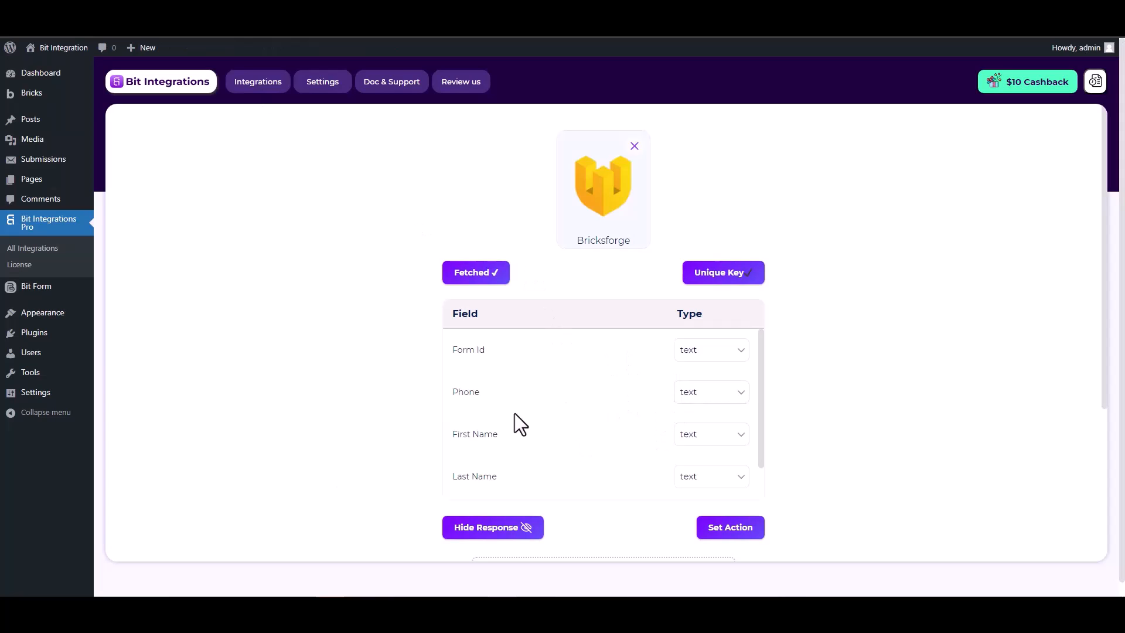
Step: Accept the fetched Bricksforge fields and set Zapier as the integration's action
{"action": "scroll", "coordinate": [662, 398], "scroll_direction": "down", "scroll_amount": 1}
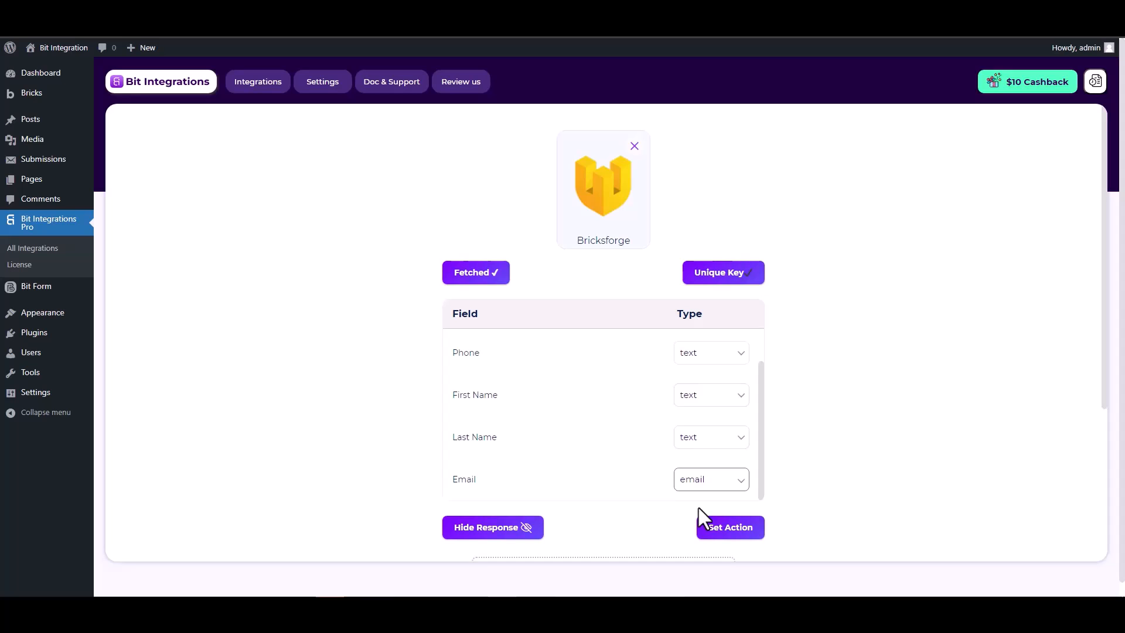
{"action": "left_click", "coordinate": [722, 526]}
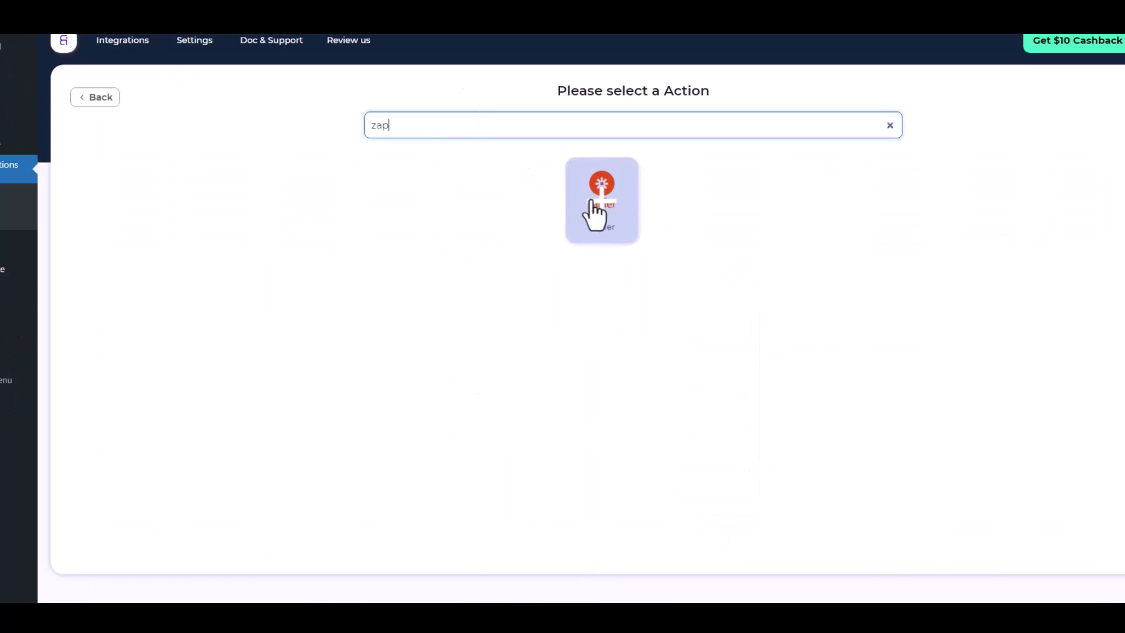
{"action": "left_click", "coordinate": [594, 196]}
{"action": "left_click", "coordinate": [156, 258]}
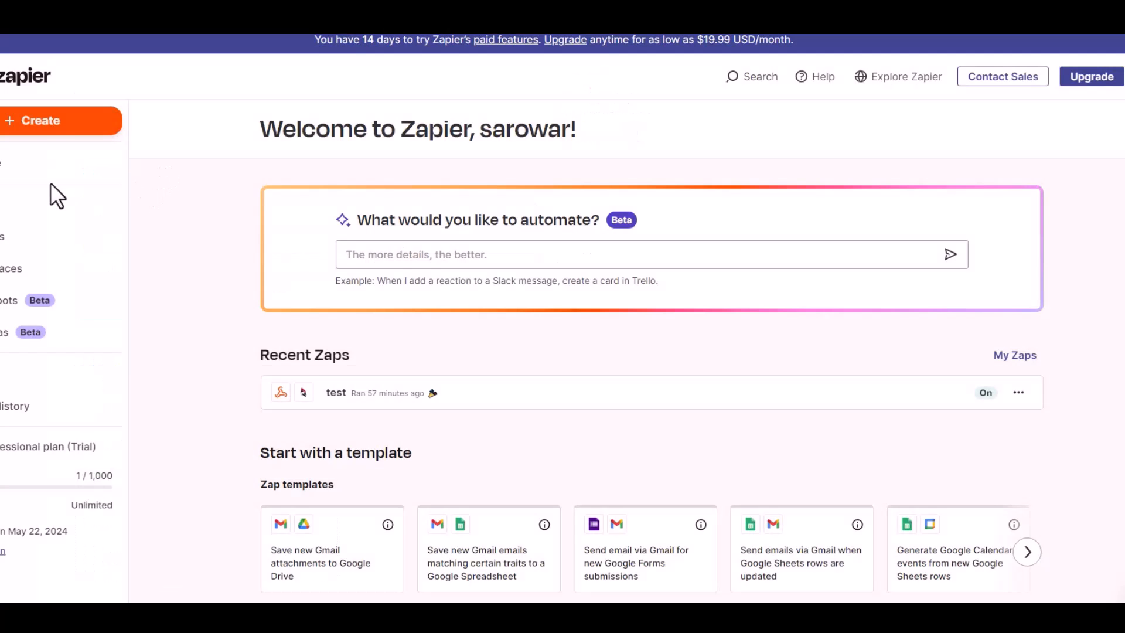
Step: Create a new Zap with Webhooks by Zapier as the trigger app
{"action": "left_click", "coordinate": [47, 125]}
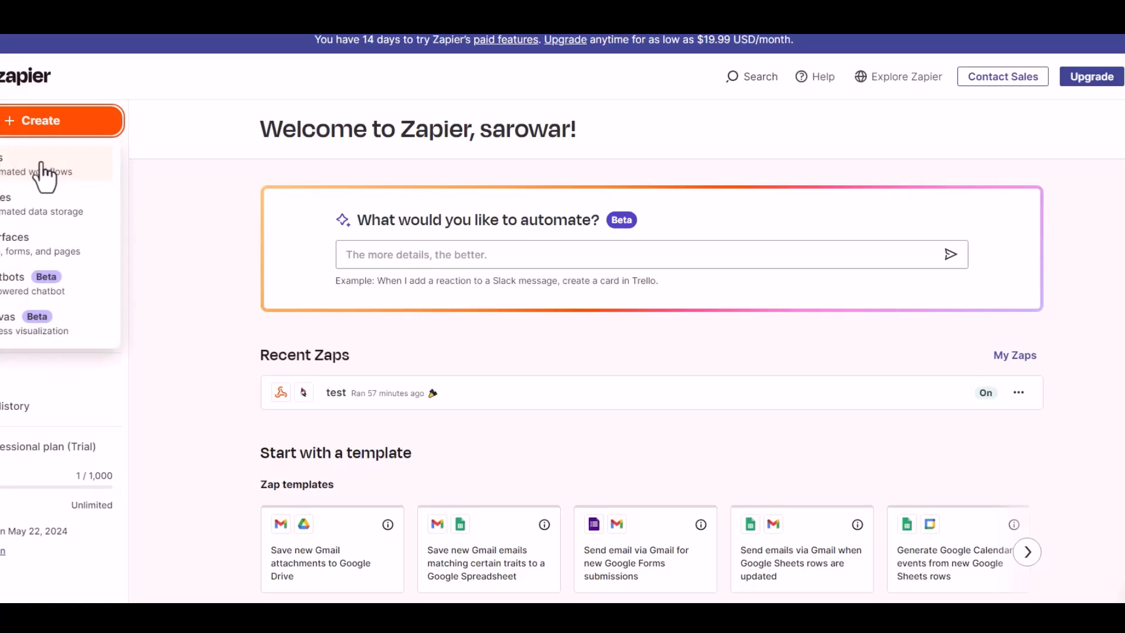
{"action": "left_click", "coordinate": [31, 172]}
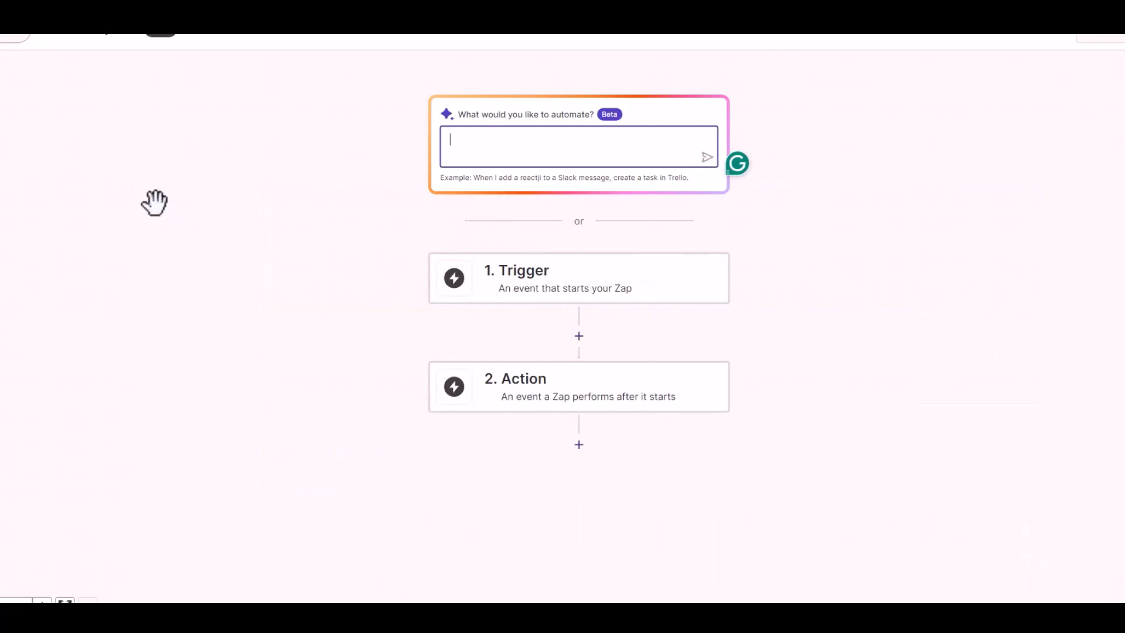
{"action": "left_click", "coordinate": [539, 281]}
{"action": "left_click", "coordinate": [543, 291]}
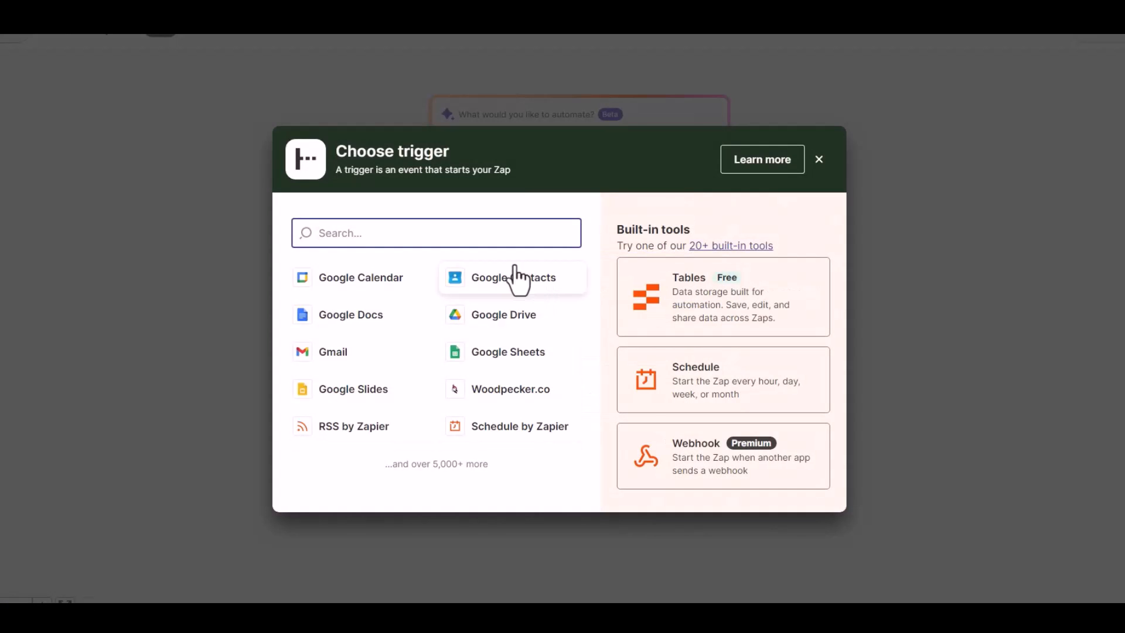
{"action": "left_click", "coordinate": [698, 467]}
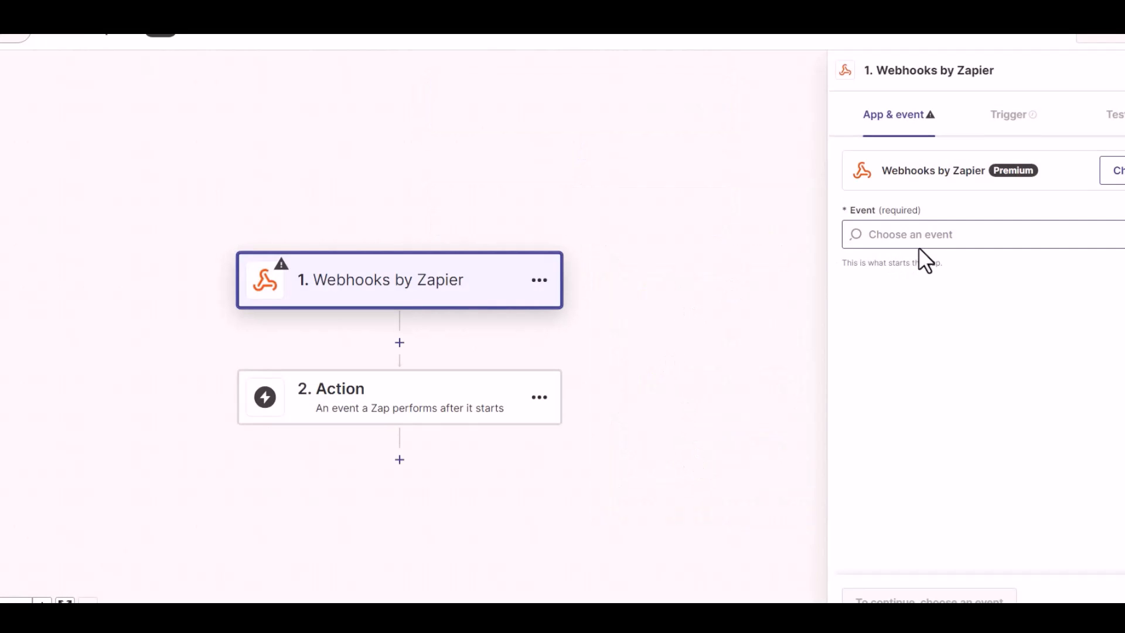
Step: Set the trigger event to Catch Hook and copy the generated webhook URL
{"action": "left_click", "coordinate": [940, 239]}
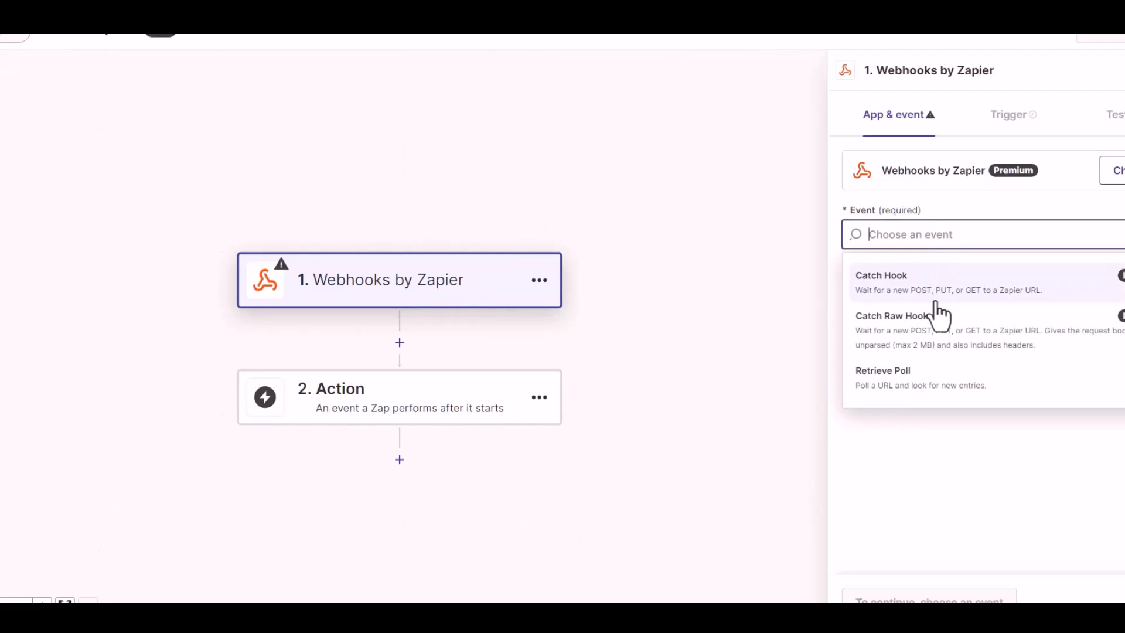
{"action": "left_click", "coordinate": [934, 299]}
{"action": "left_click", "coordinate": [879, 597]}
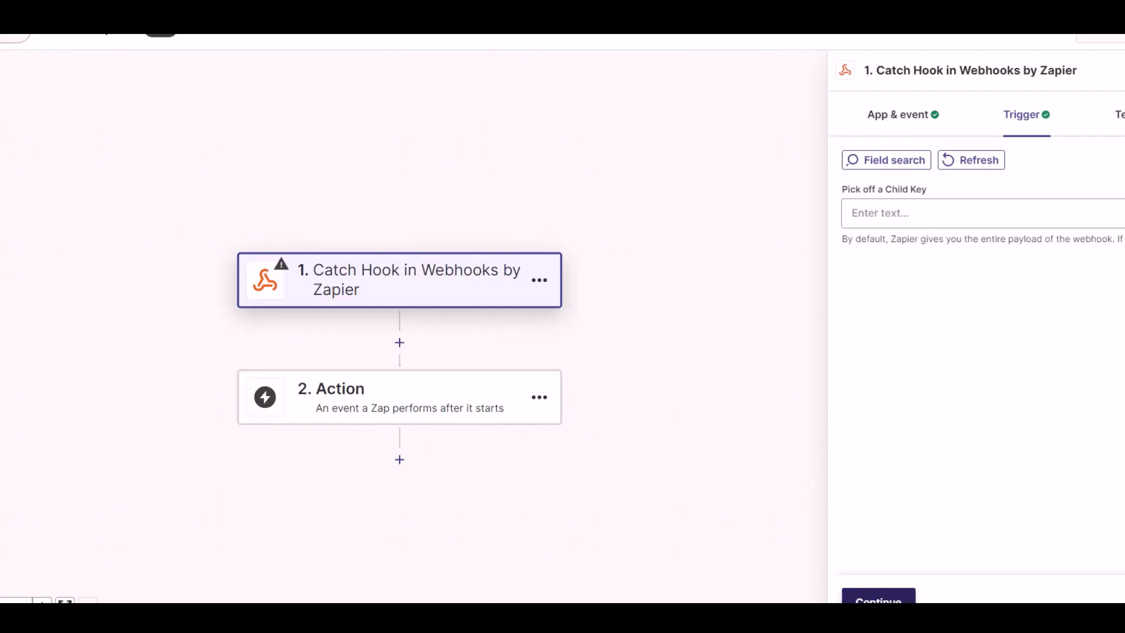
{"action": "left_click", "coordinate": [878, 597]}
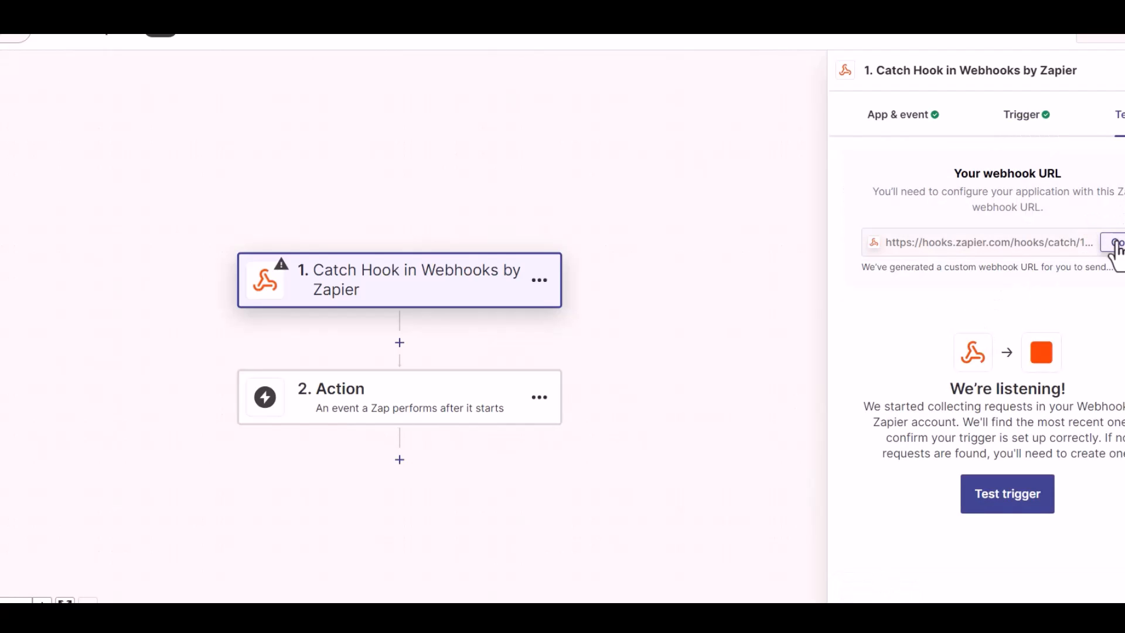
{"action": "left_click", "coordinate": [1115, 244]}
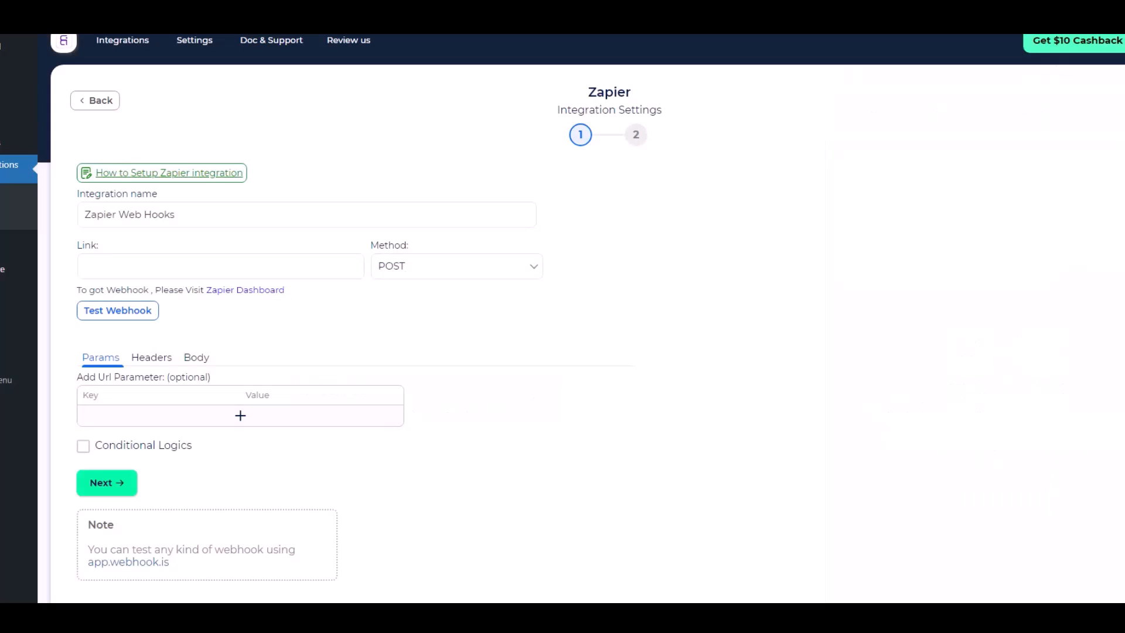
Step: Paste the Zapier webhook URL and send all form data as application/json
{"action": "left_click", "coordinate": [169, 265]}
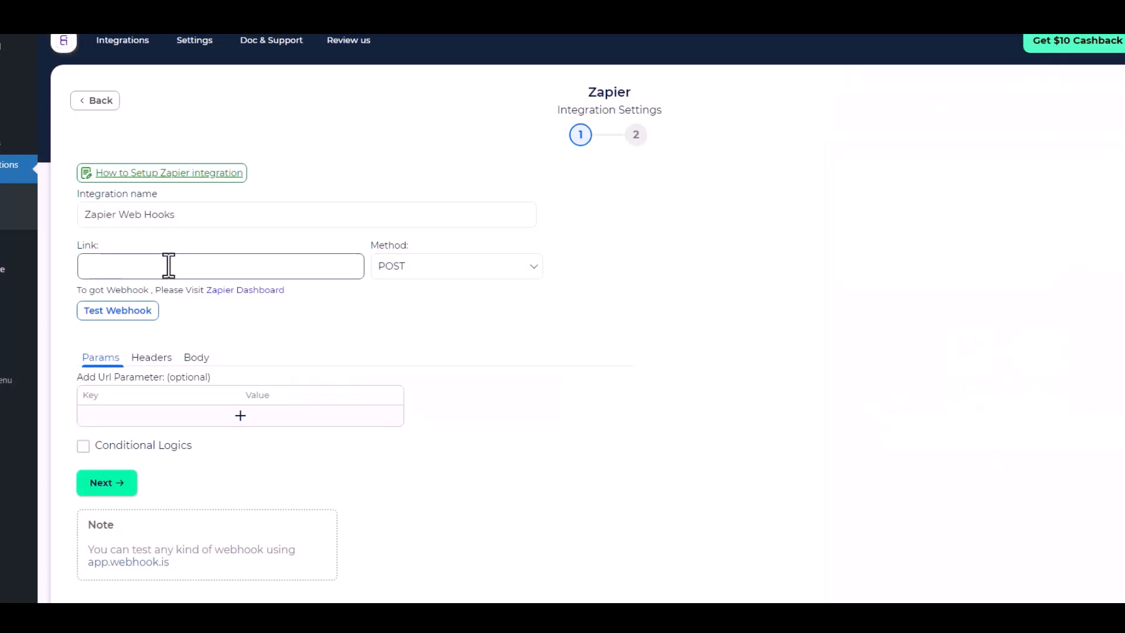
{"action": "key", "text": "ctrl+v"}
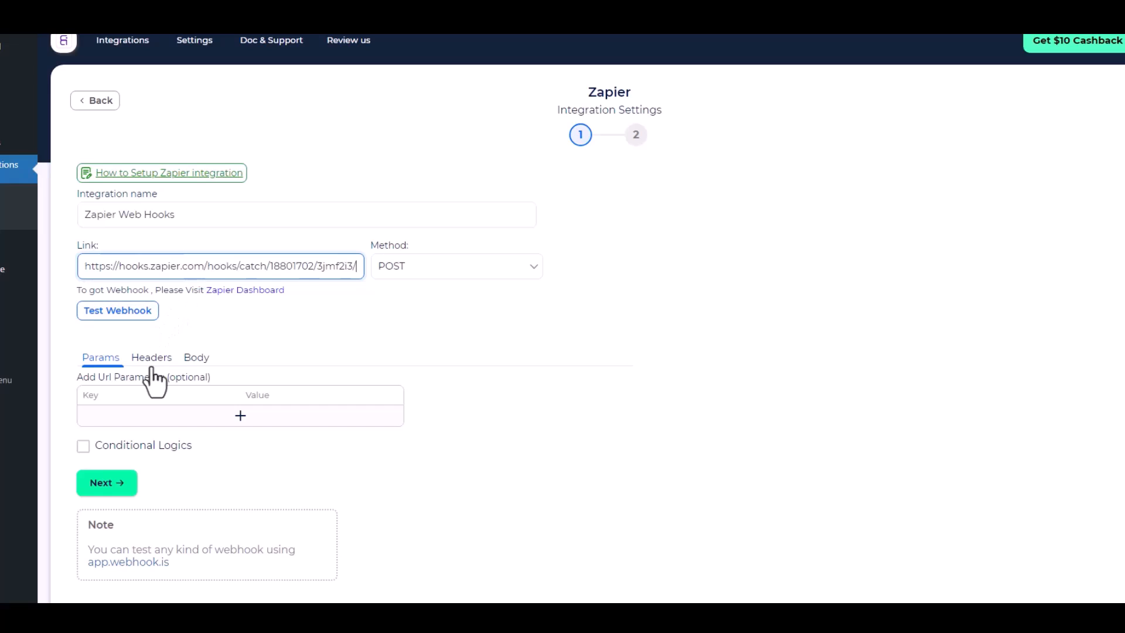
{"action": "left_click", "coordinate": [190, 362]}
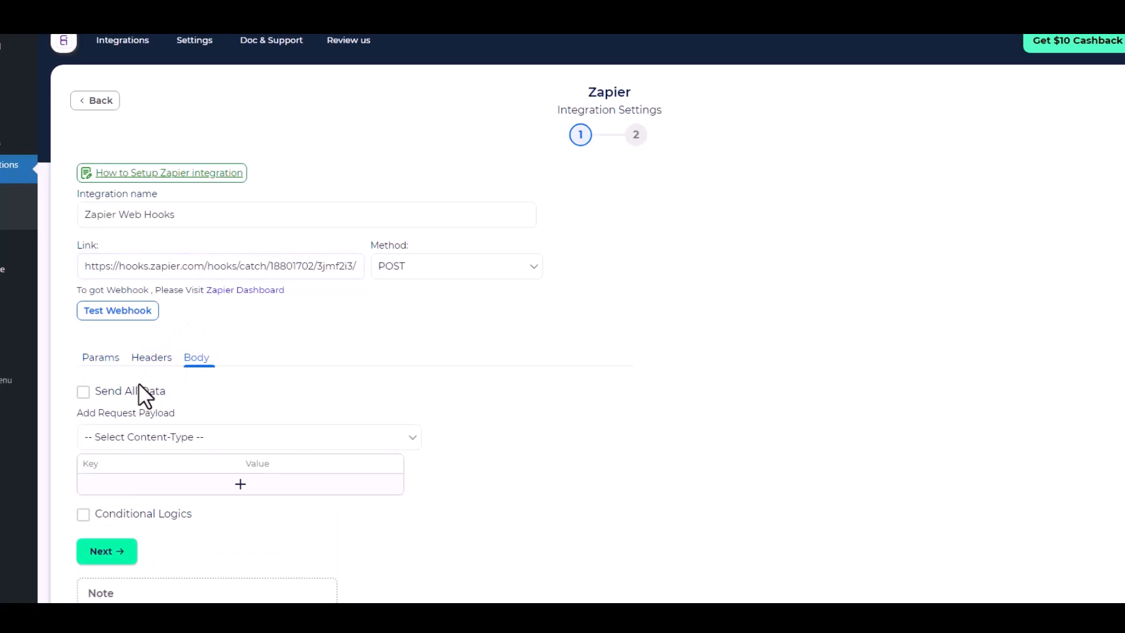
{"action": "left_click", "coordinate": [146, 391]}
{"action": "scroll", "coordinate": [165, 394], "scroll_direction": "down", "scroll_amount": 2}
{"action": "left_click", "coordinate": [241, 316]}
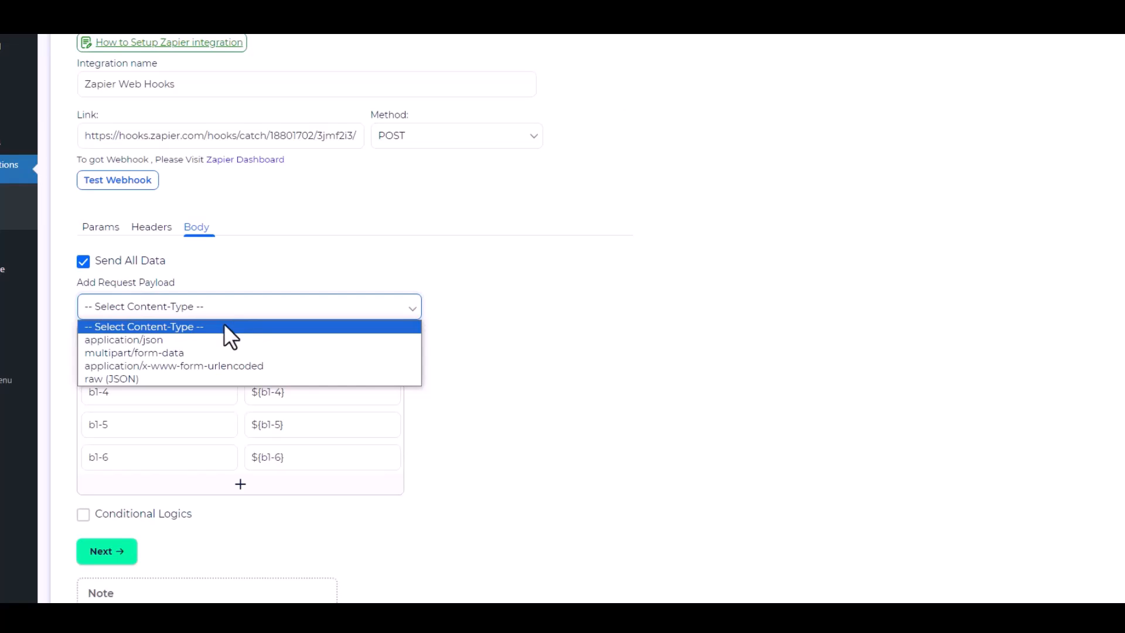
{"action": "left_click", "coordinate": [169, 342]}
Step: Leave conditional logic off, send a successful test request, and move to the final step
{"action": "scroll", "coordinate": [336, 486], "scroll_direction": "down", "scroll_amount": 2}
{"action": "left_click", "coordinate": [113, 388]}
{"action": "scroll", "coordinate": [351, 439], "scroll_direction": "down", "scroll_amount": 2}
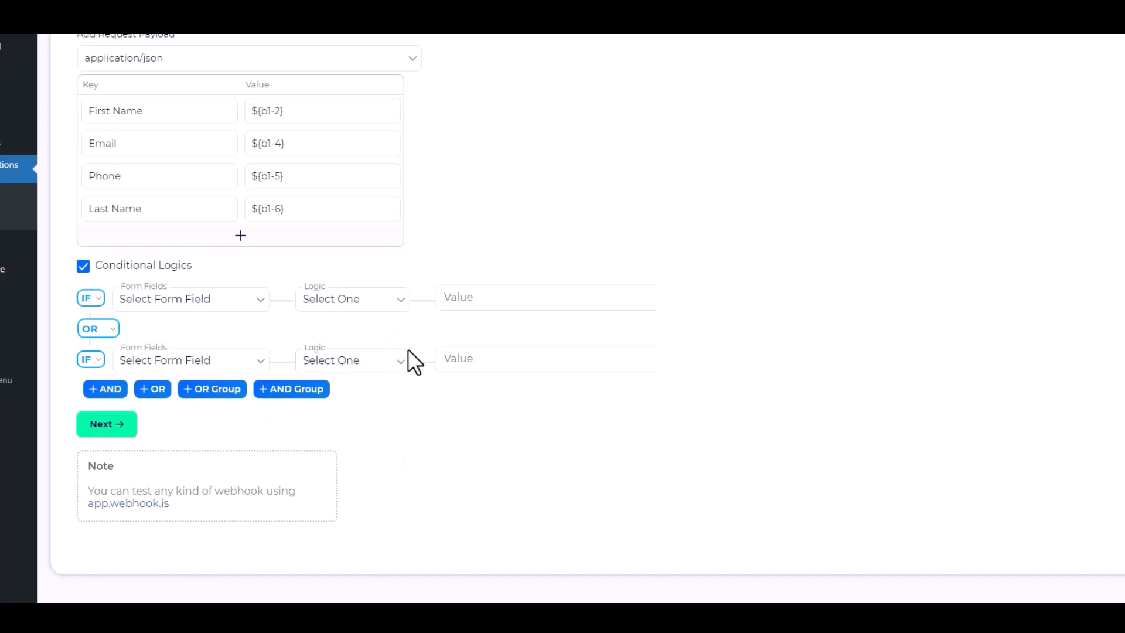
{"action": "left_click", "coordinate": [83, 266]}
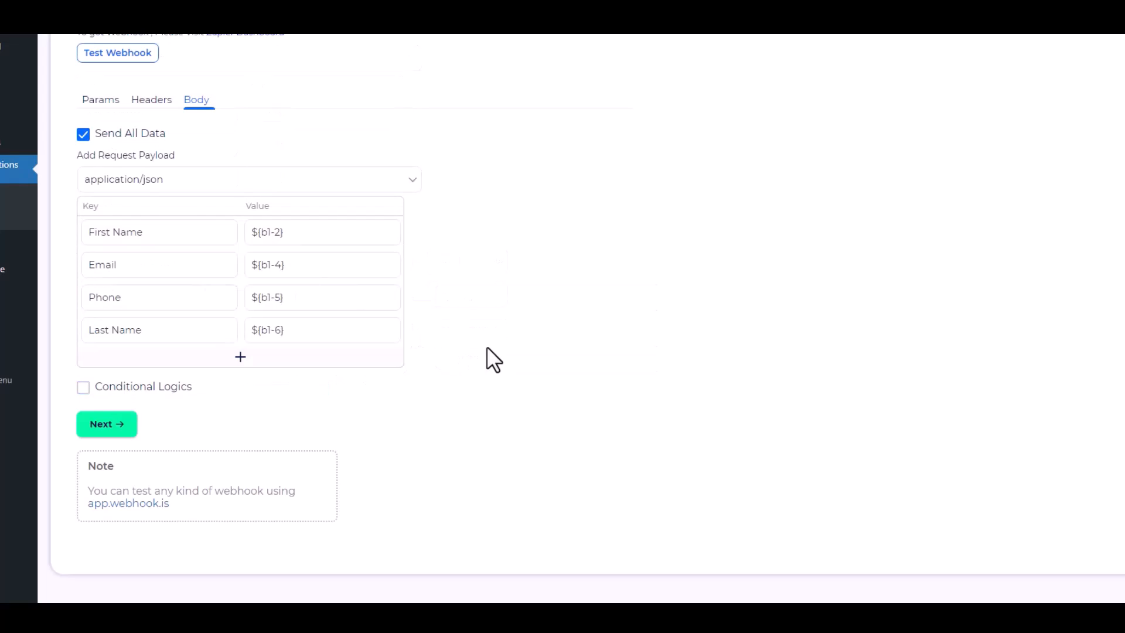
{"action": "scroll", "coordinate": [463, 339], "scroll_direction": "up", "scroll_amount": 5}
{"action": "left_click", "coordinate": [141, 328]}
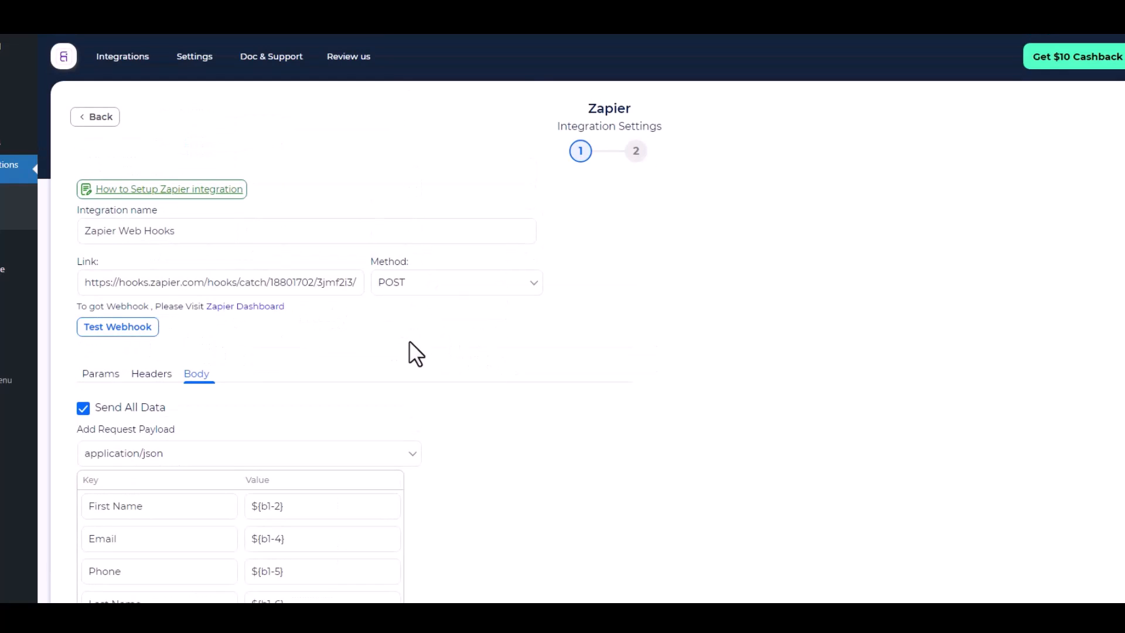
{"action": "scroll", "coordinate": [451, 368], "scroll_direction": "down", "scroll_amount": 1}
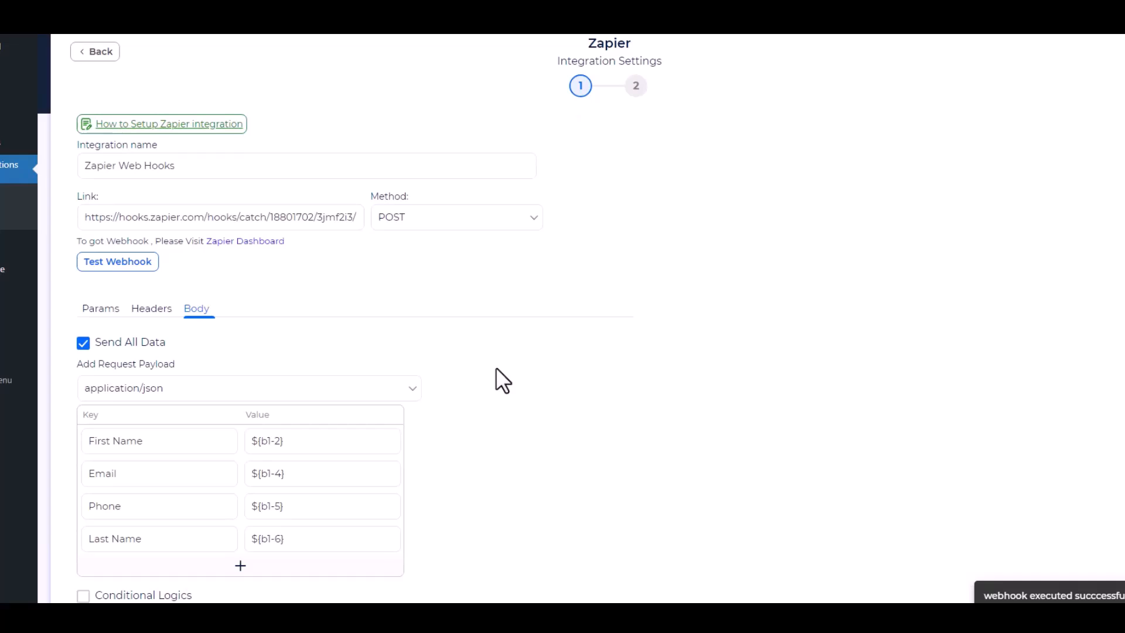
{"action": "scroll", "coordinate": [501, 368], "scroll_direction": "down", "scroll_amount": 1}
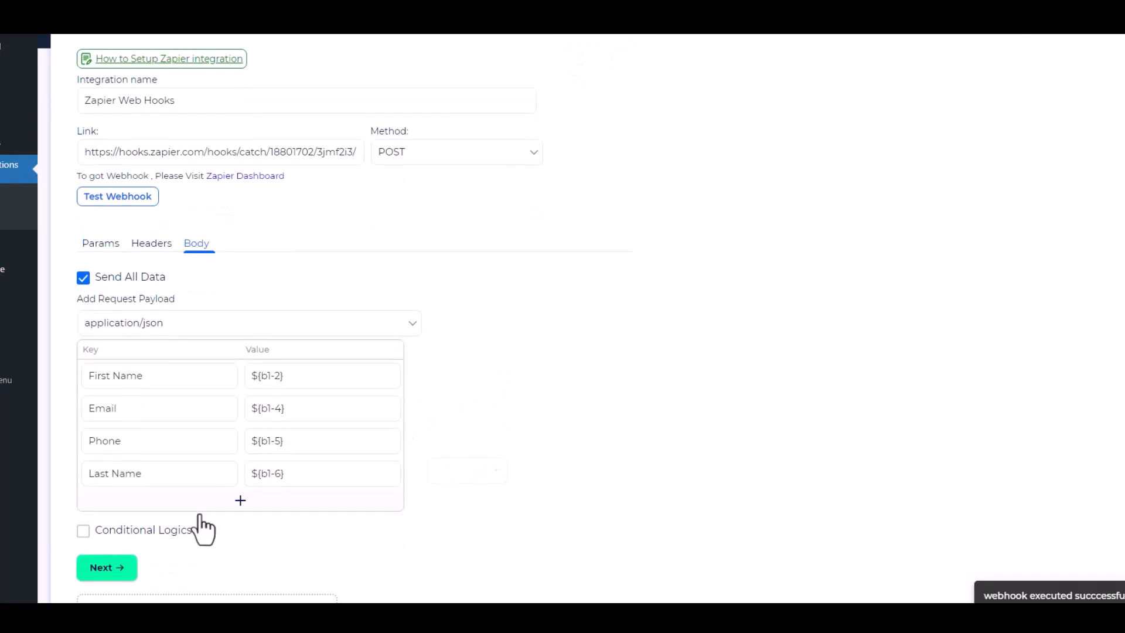
{"action": "left_click", "coordinate": [124, 566]}
Step: Save the integration, then test the Zapier trigger and use request A as sample data
{"action": "left_click", "coordinate": [601, 227]}
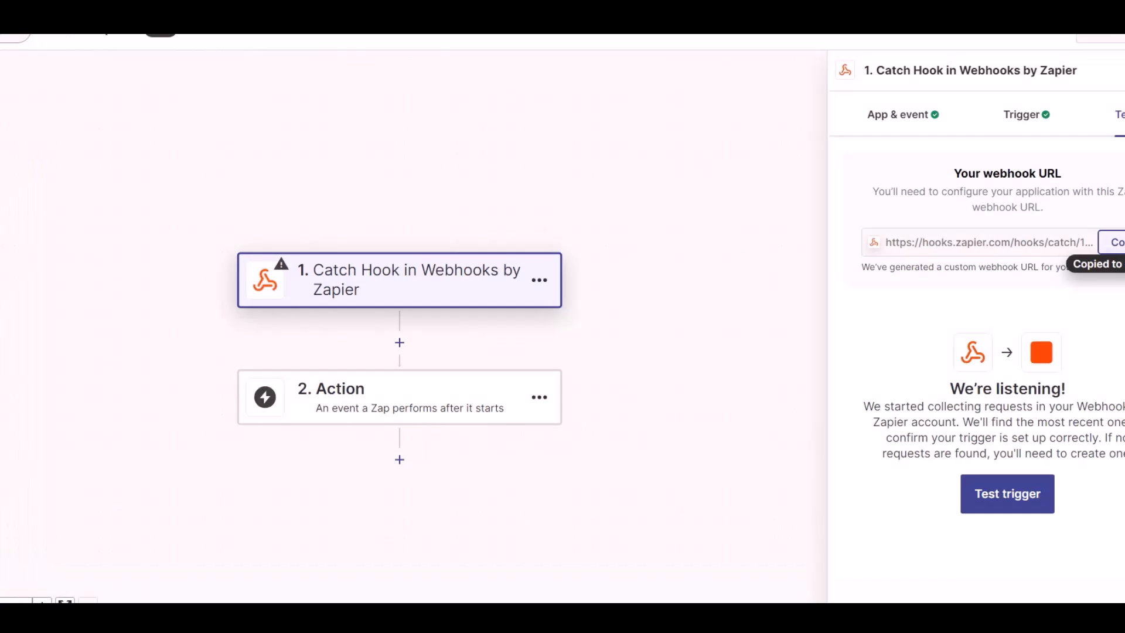
{"action": "left_click", "coordinate": [997, 504]}
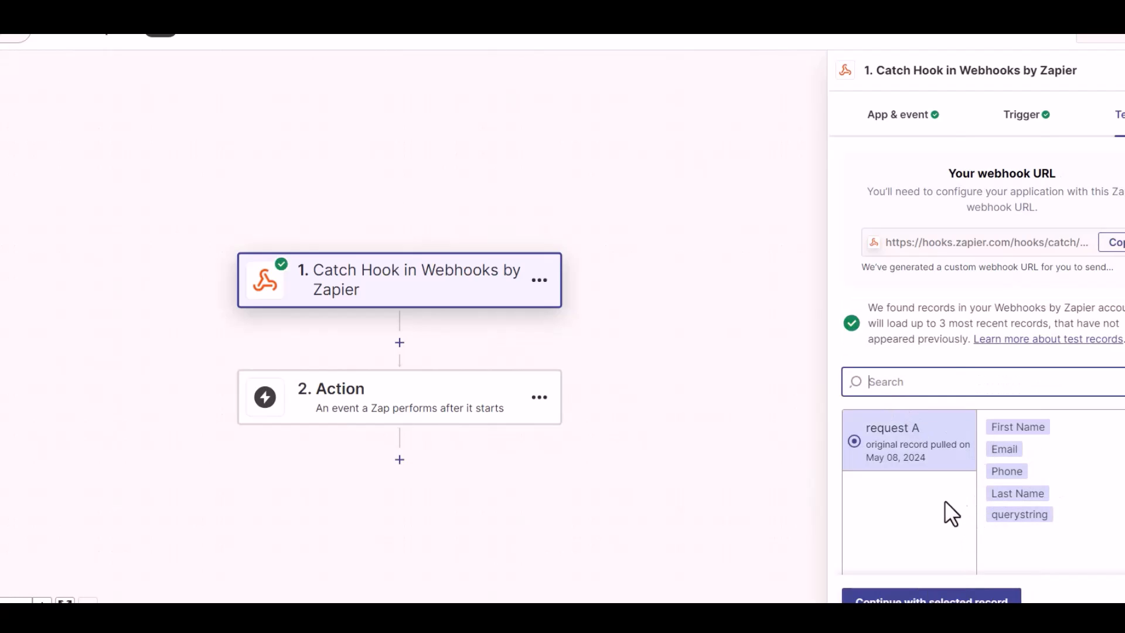
{"action": "left_click", "coordinate": [932, 596]}
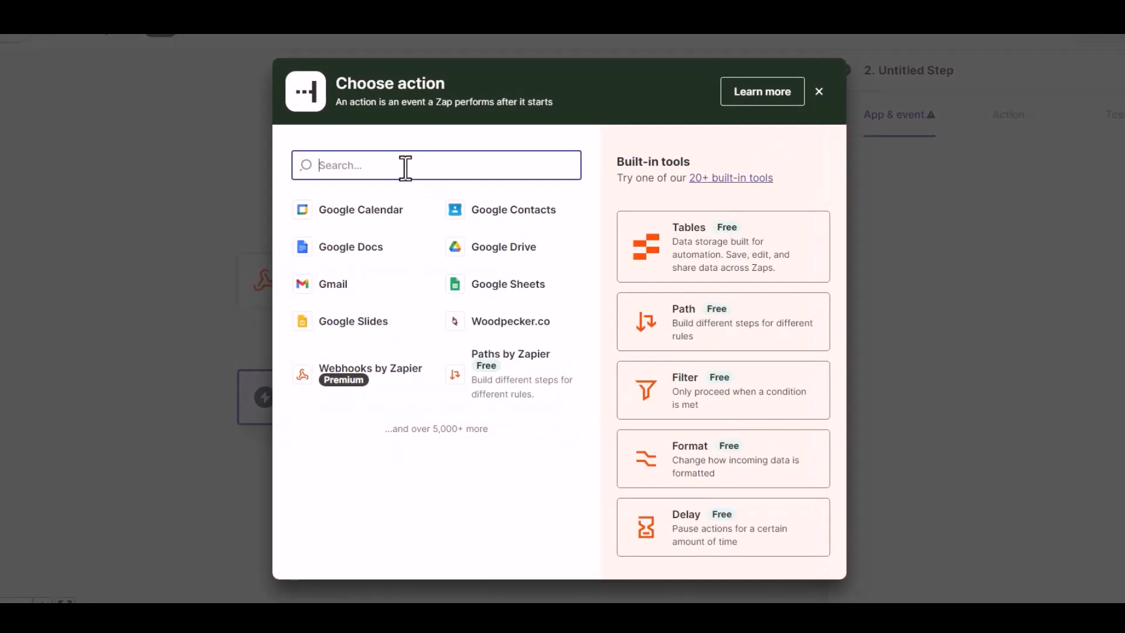
Step: Set step 2 to Woodpecker.co with the Create/Update Prospect event
{"action": "type", "text": "wood"}
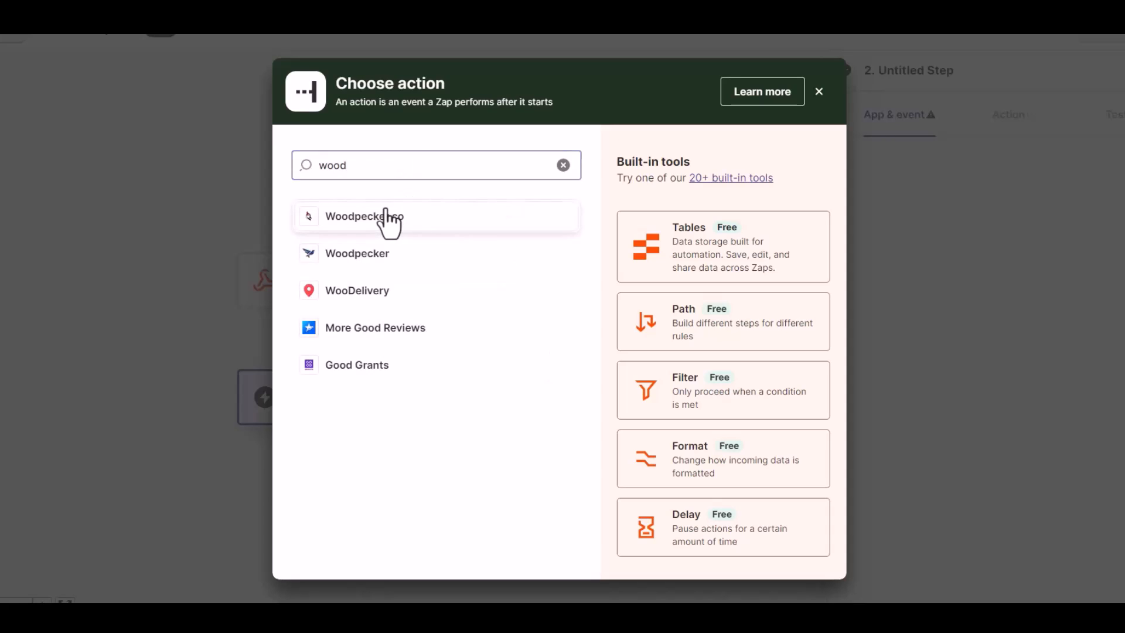
{"action": "left_click", "coordinate": [410, 214]}
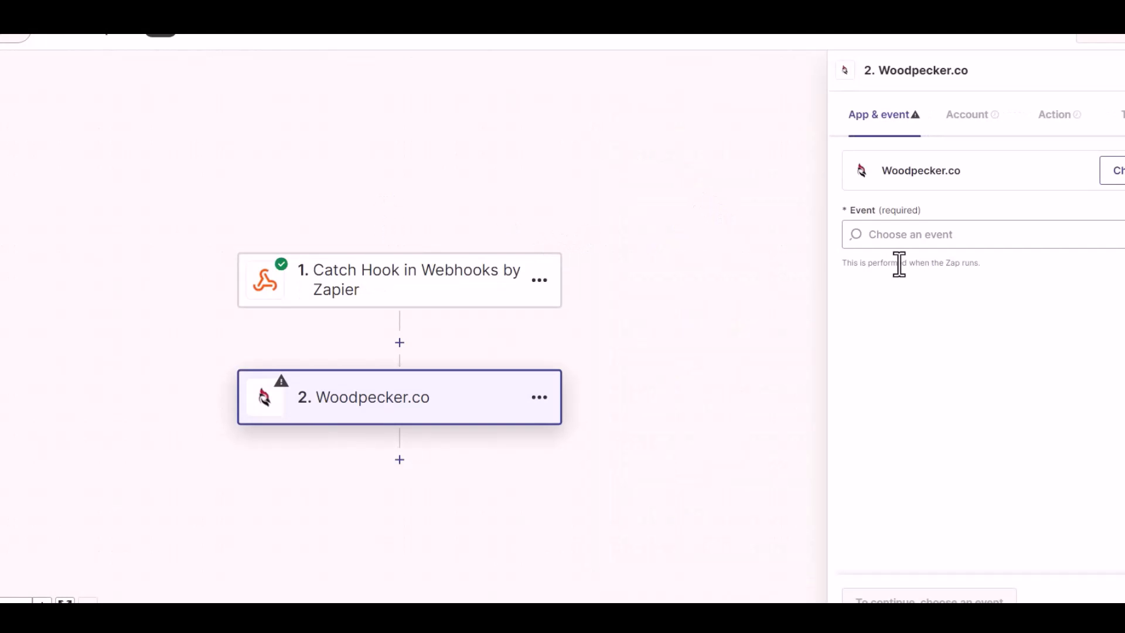
{"action": "left_click", "coordinate": [937, 236]}
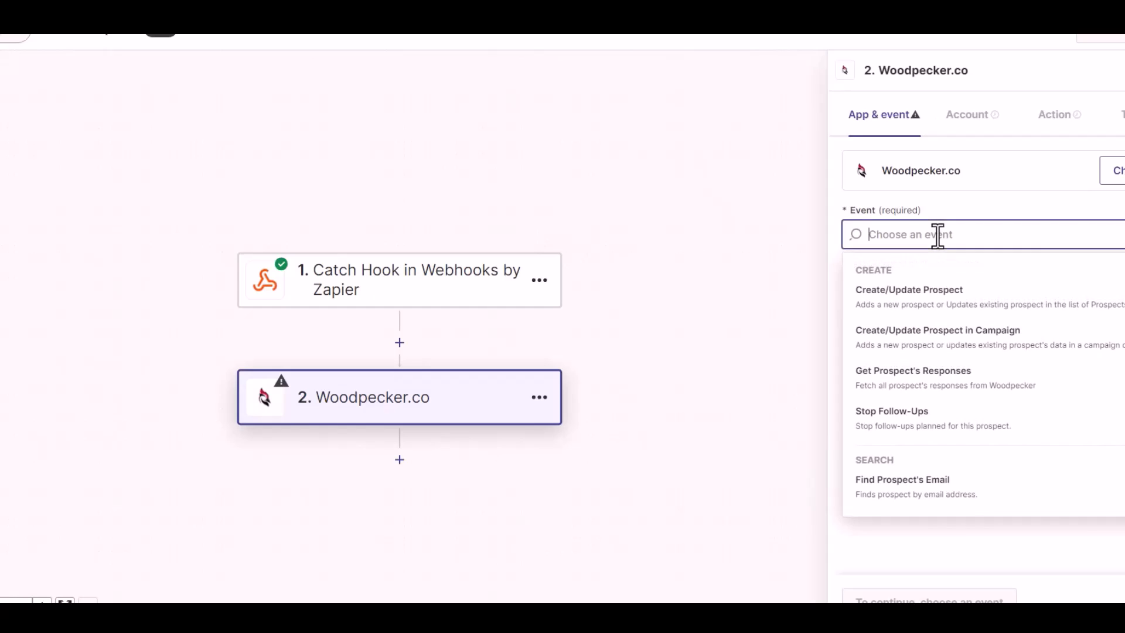
{"action": "left_click", "coordinate": [937, 303]}
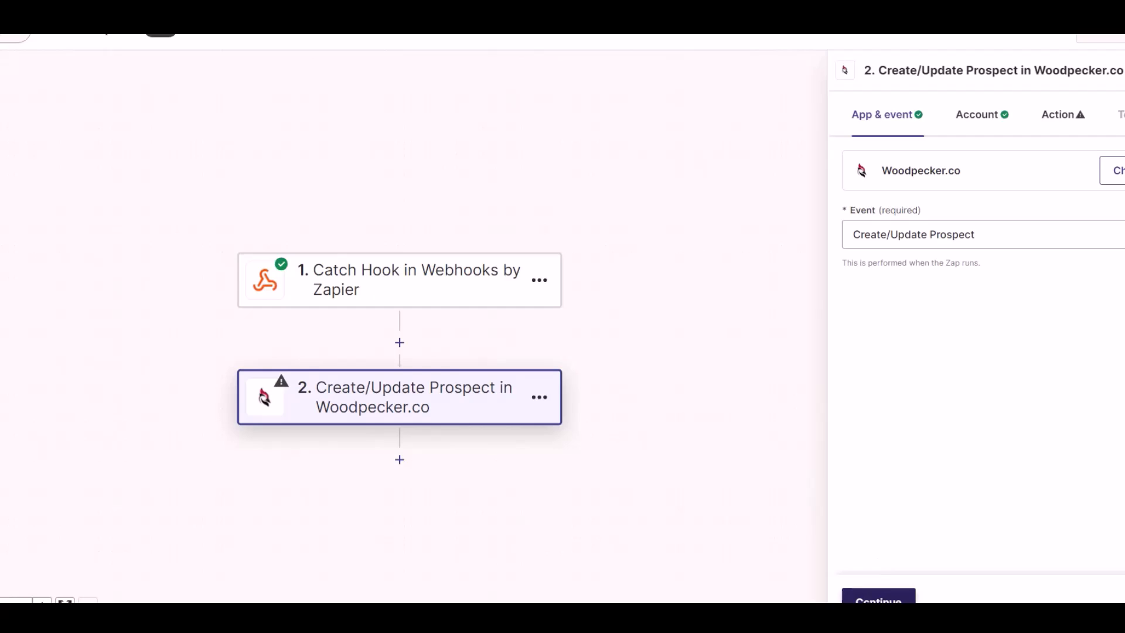
{"action": "left_click", "coordinate": [878, 596]}
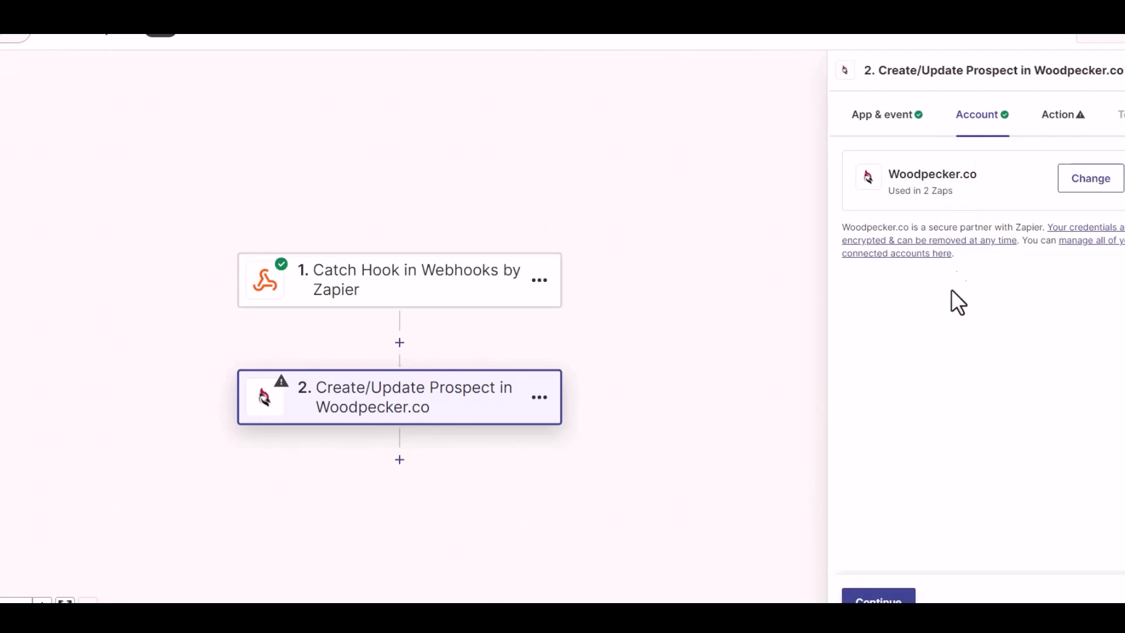
Step: Map the prospect's Email from the webhook and set Prospect's Status to ACTIVE
{"action": "left_click", "coordinate": [878, 596]}
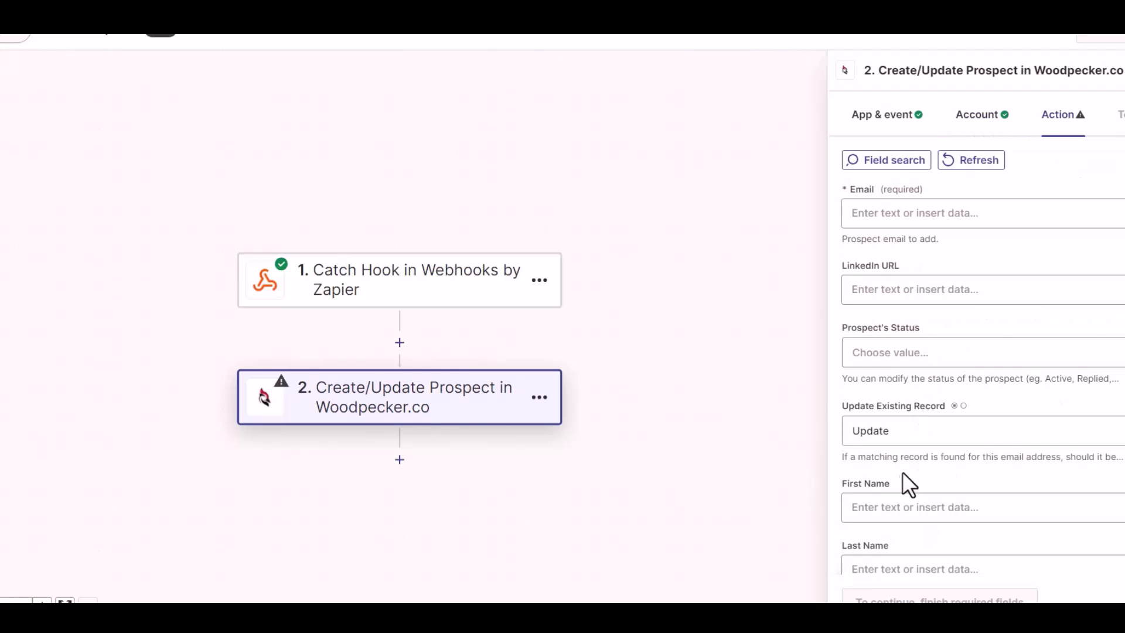
{"action": "left_click", "coordinate": [911, 213]}
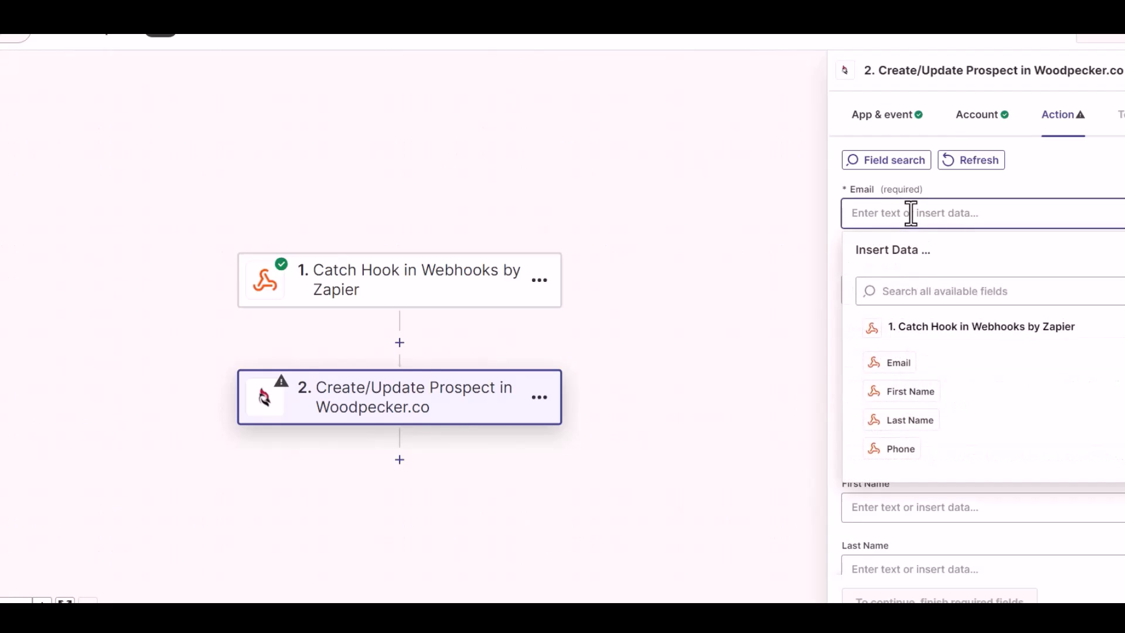
{"action": "left_click", "coordinate": [906, 366]}
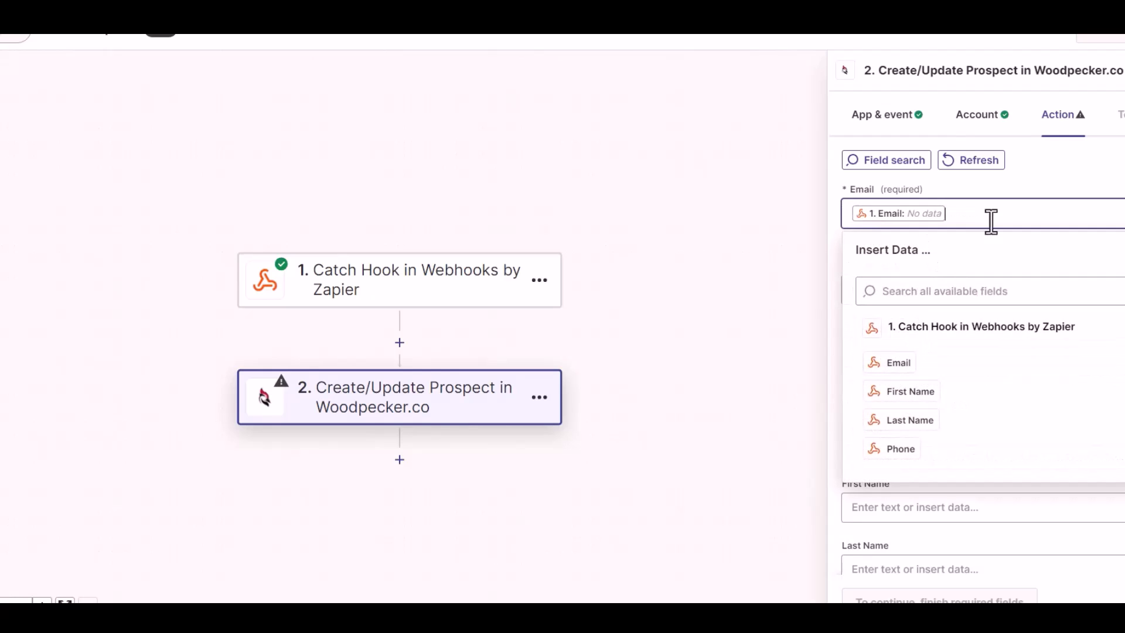
{"action": "left_click", "coordinate": [1032, 180]}
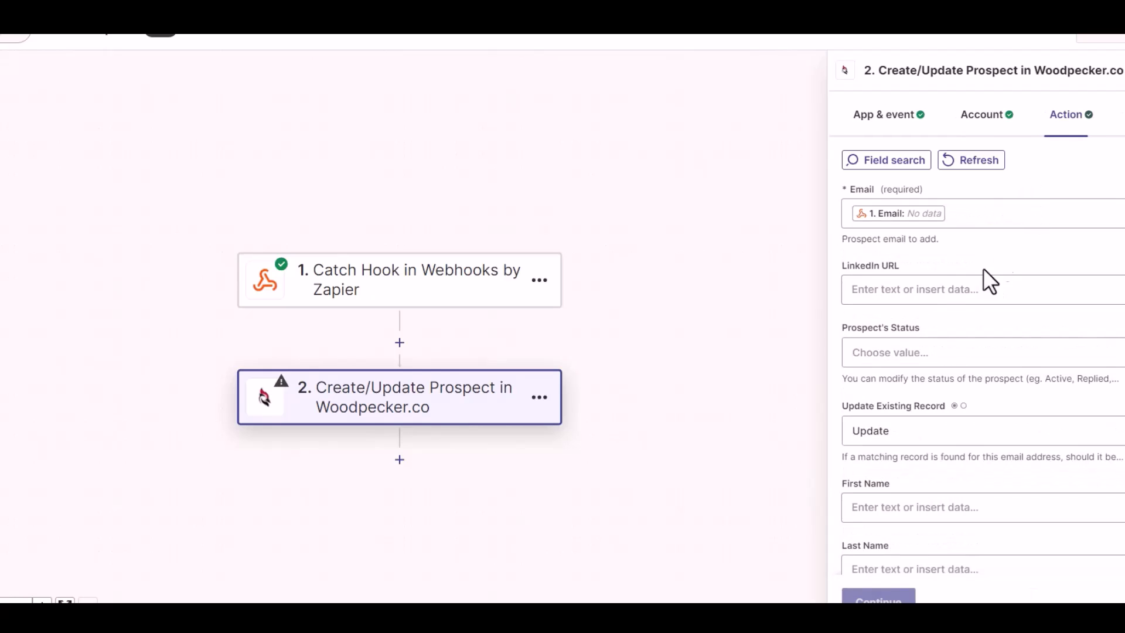
{"action": "left_click", "coordinate": [919, 352]}
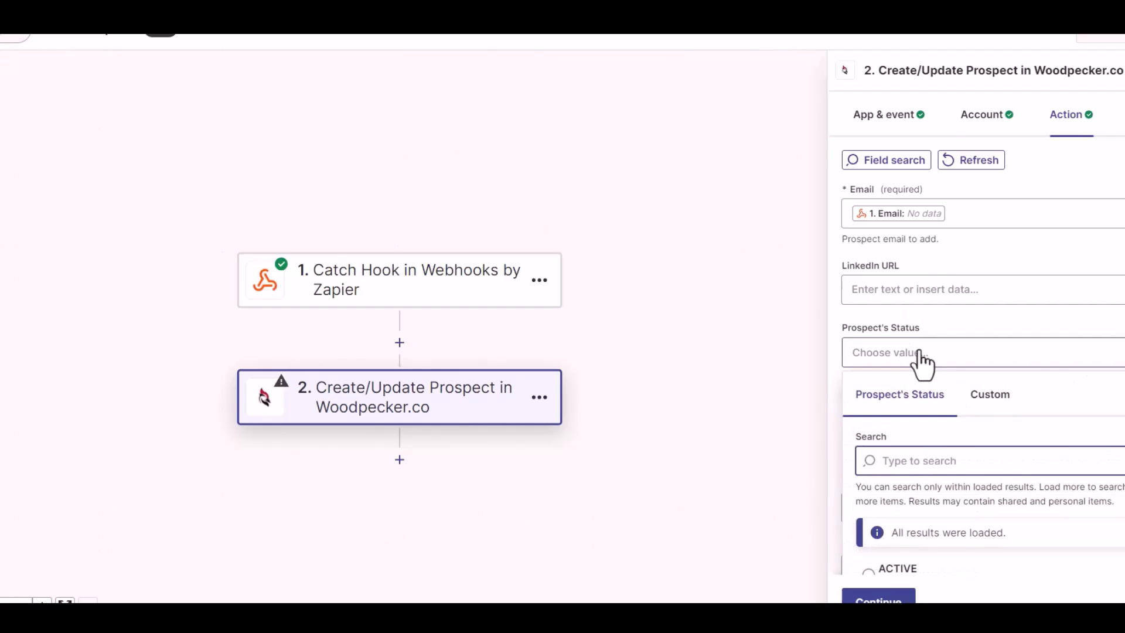
{"action": "left_click", "coordinate": [926, 291]}
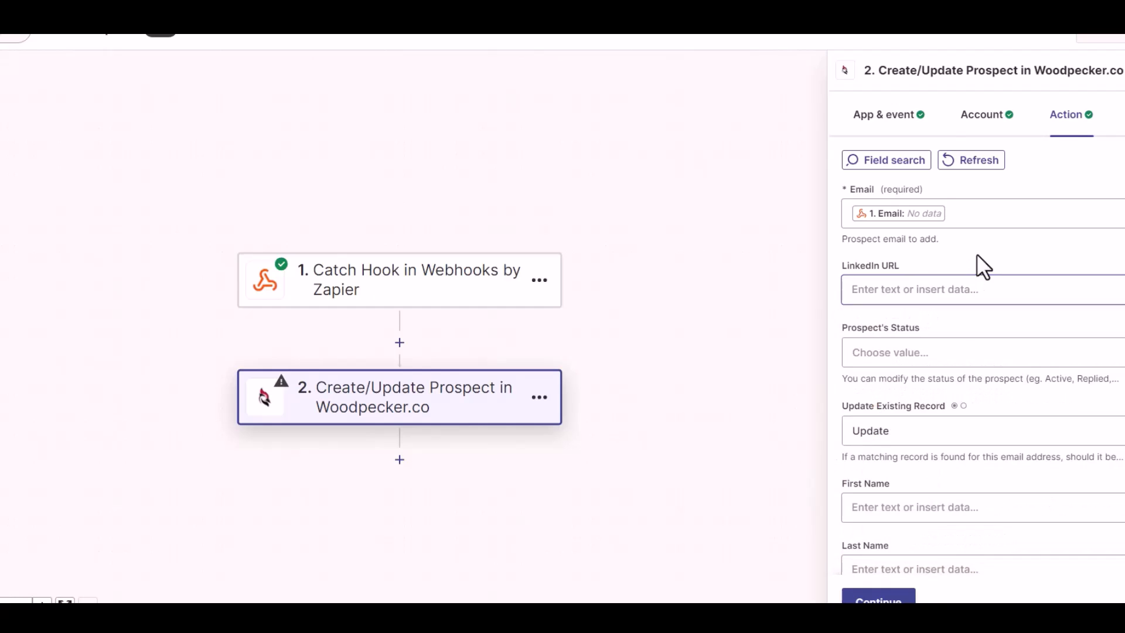
{"action": "scroll", "coordinate": [958, 316], "scroll_direction": "down", "scroll_amount": 1}
{"action": "left_click", "coordinate": [964, 290]}
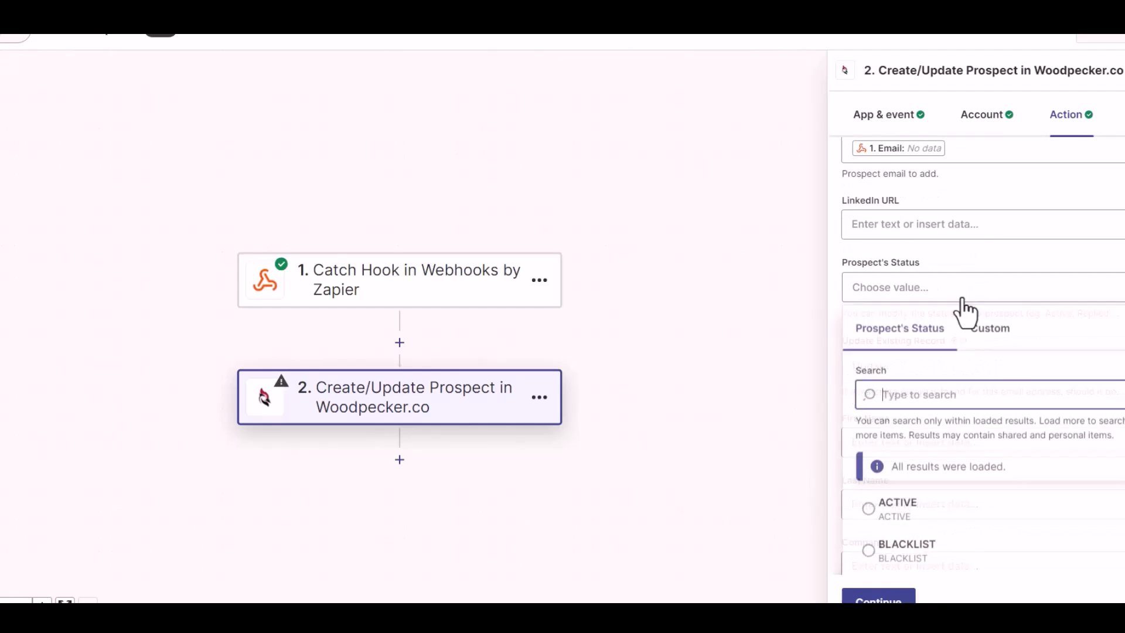
{"action": "left_click", "coordinate": [894, 508]}
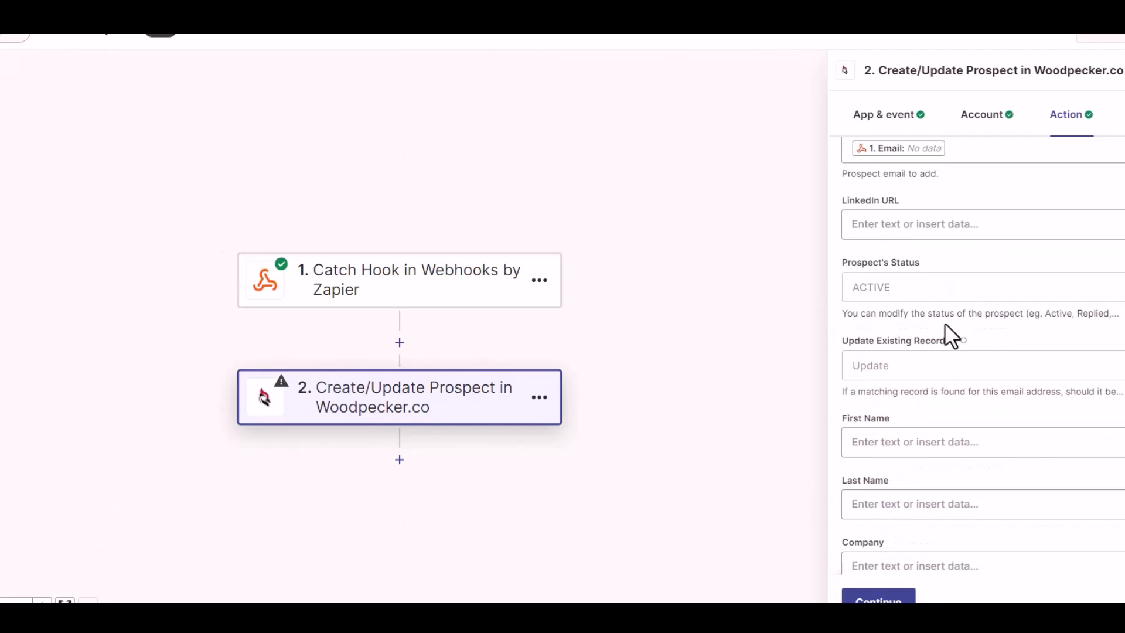
Step: Fill First Name and Last Name with the webhook's First Name and Last Name values
{"action": "scroll", "coordinate": [934, 390], "scroll_direction": "down", "scroll_amount": 1}
{"action": "left_click", "coordinate": [920, 378]}
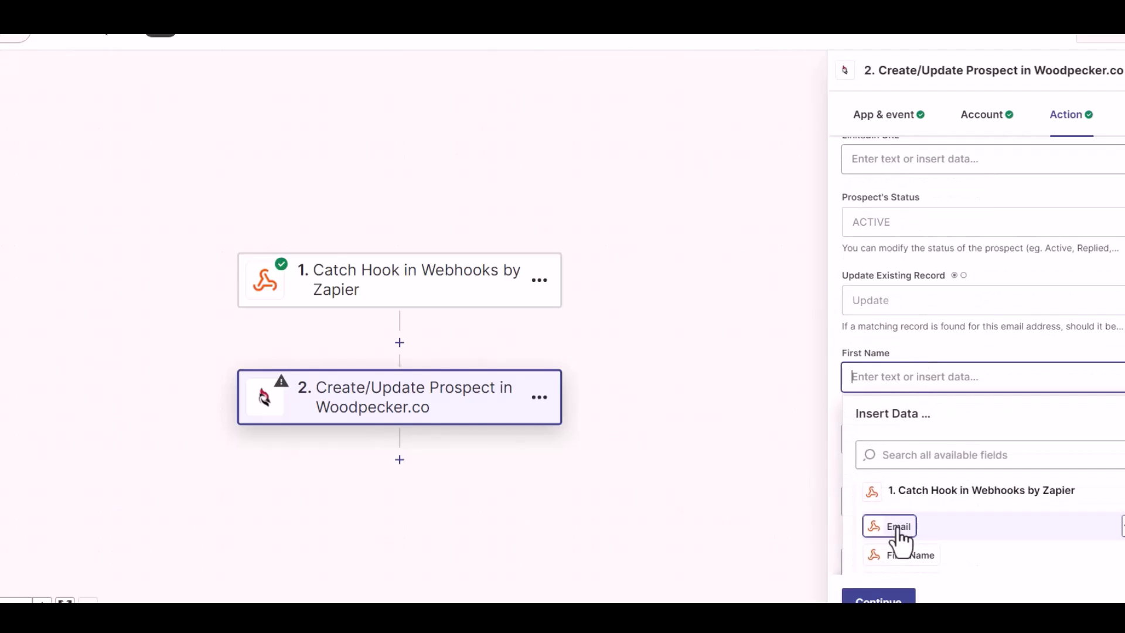
{"action": "left_click", "coordinate": [902, 555]}
{"action": "scroll", "coordinate": [984, 351], "scroll_direction": "down", "scroll_amount": 2}
{"action": "left_click", "coordinate": [959, 311]}
{"action": "left_click", "coordinate": [905, 515]}
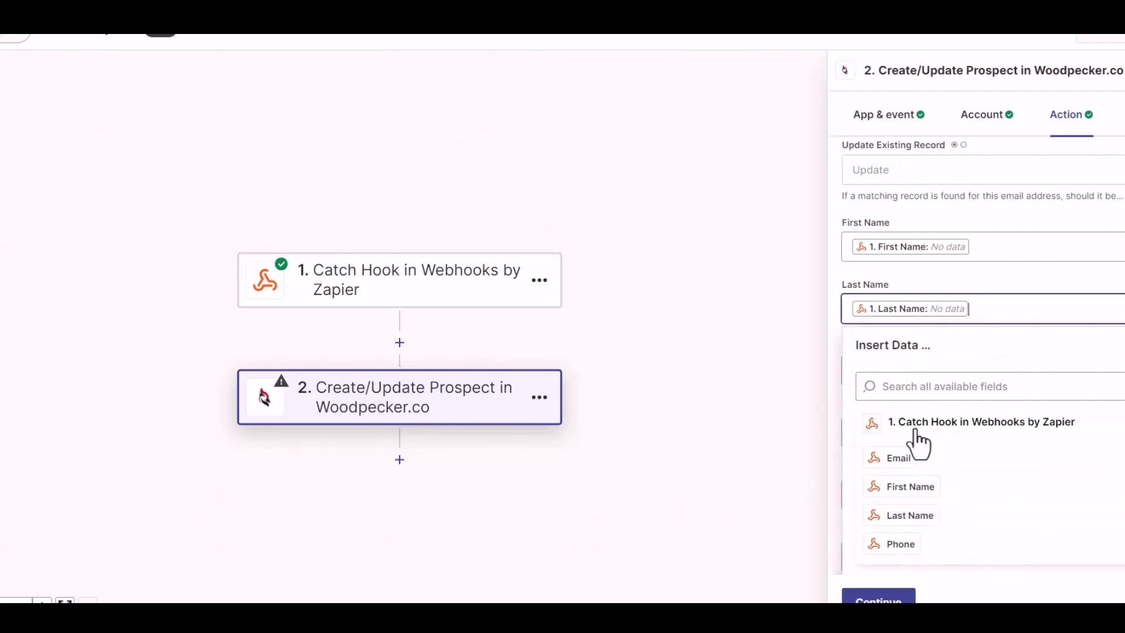
{"action": "left_click", "coordinate": [971, 297]}
Step: Map Phone to the webhook's Phone value and skip the Woodpecker.co action test
{"action": "scroll", "coordinate": [976, 296], "scroll_direction": "down", "scroll_amount": 1}
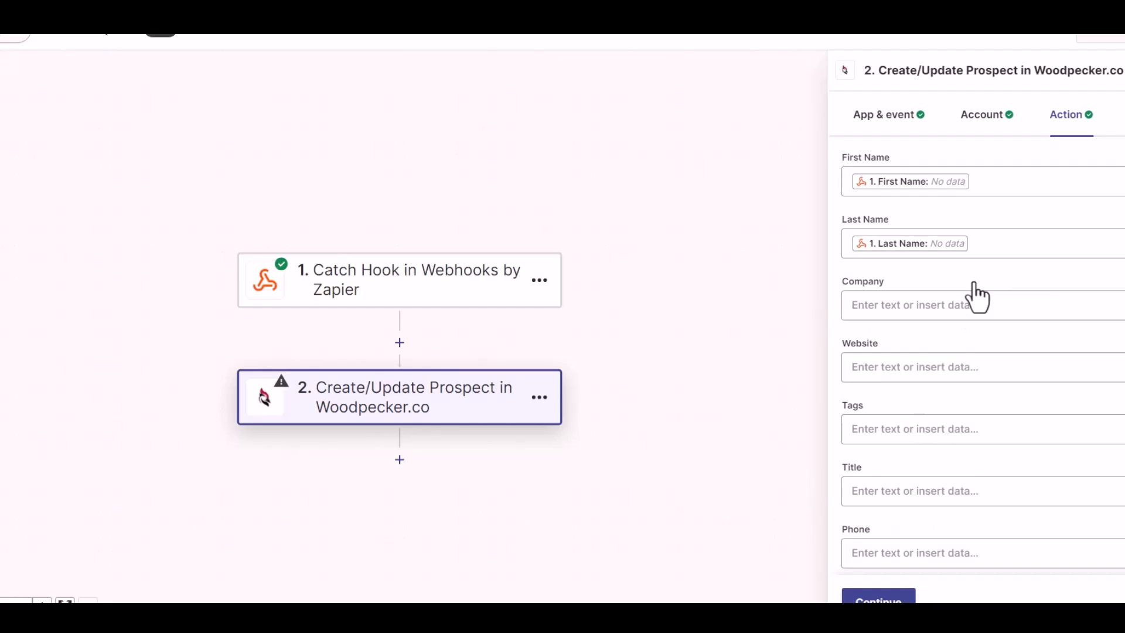
{"action": "scroll", "coordinate": [906, 500], "scroll_direction": "down", "scroll_amount": 1}
{"action": "left_click", "coordinate": [915, 491]}
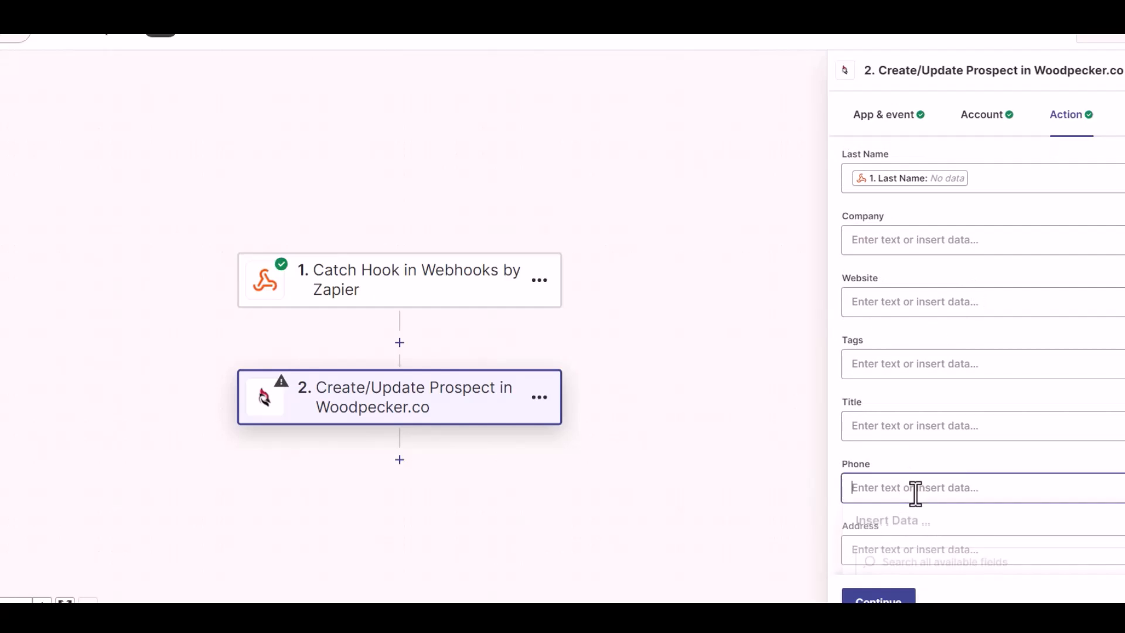
{"action": "scroll", "coordinate": [947, 529], "scroll_direction": "down", "scroll_amount": 3}
{"action": "left_click", "coordinate": [906, 527]}
{"action": "left_click", "coordinate": [957, 255]}
{"action": "scroll", "coordinate": [904, 427], "scroll_direction": "down", "scroll_amount": 5}
{"action": "left_click", "coordinate": [873, 592]}
{"action": "left_click", "coordinate": [876, 599]}
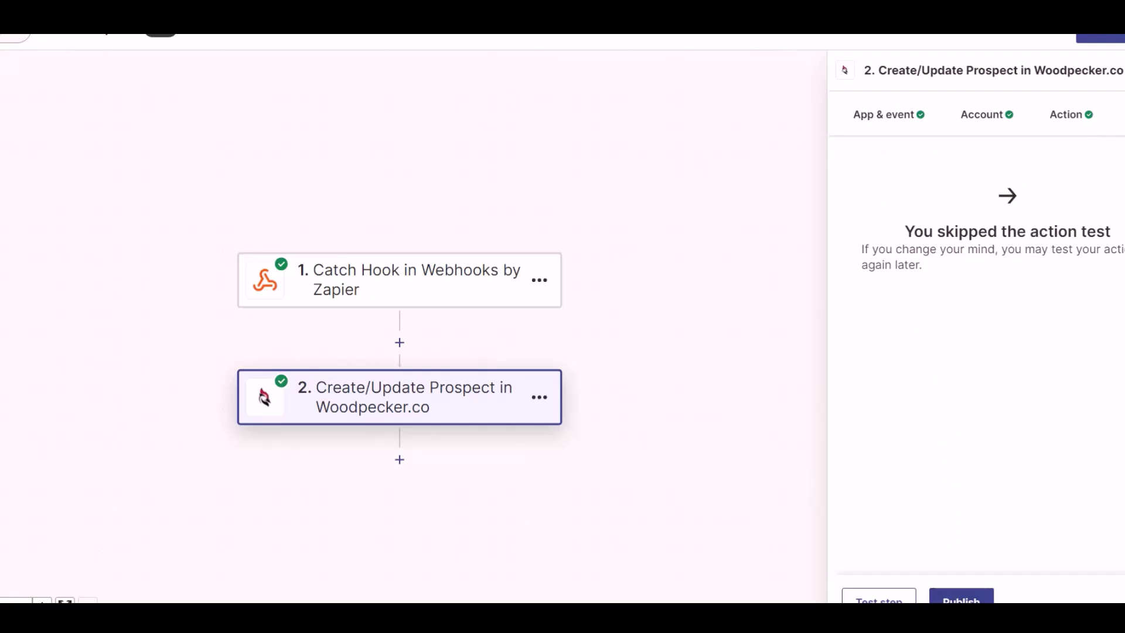
Step: Publish the finished Zap
{"action": "key", "text": "Return"}
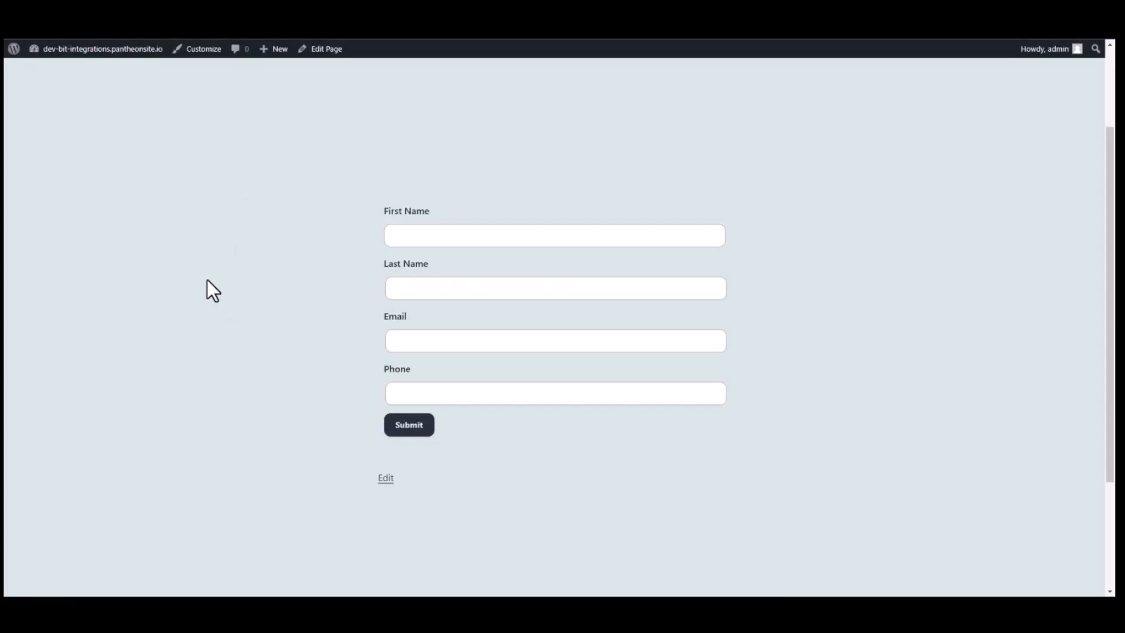
Step: Submit the form as 'Bit' 'Integrations' with a support e-mail address and a phone number
{"action": "left_click", "coordinate": [504, 235]}
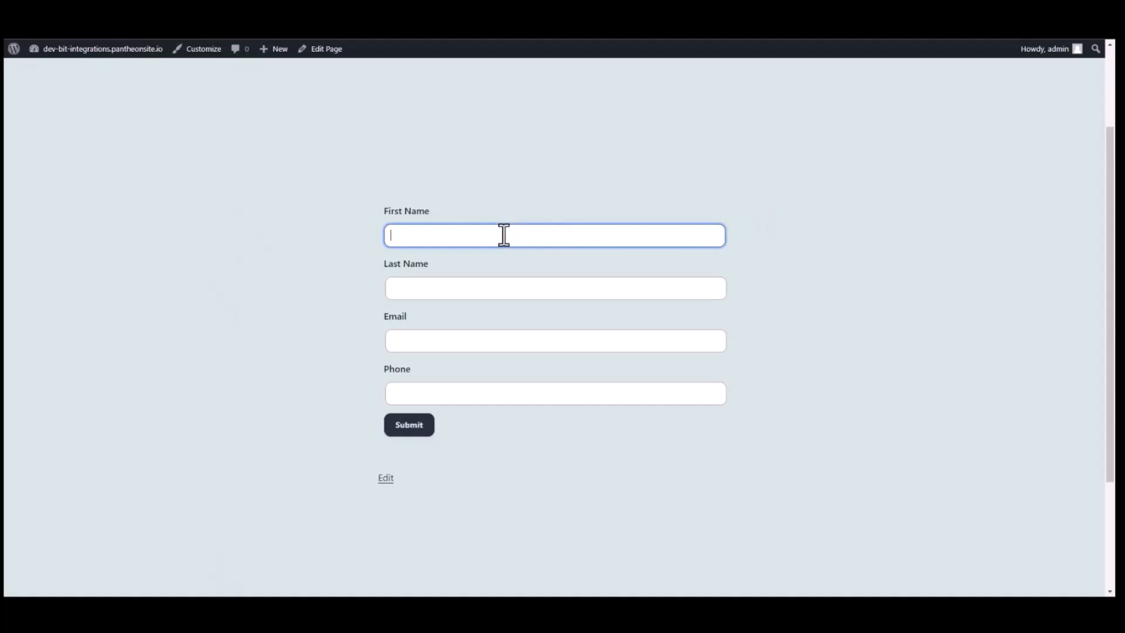
{"action": "key", "text": "Tab"}
{"action": "type", "text": "tions"}
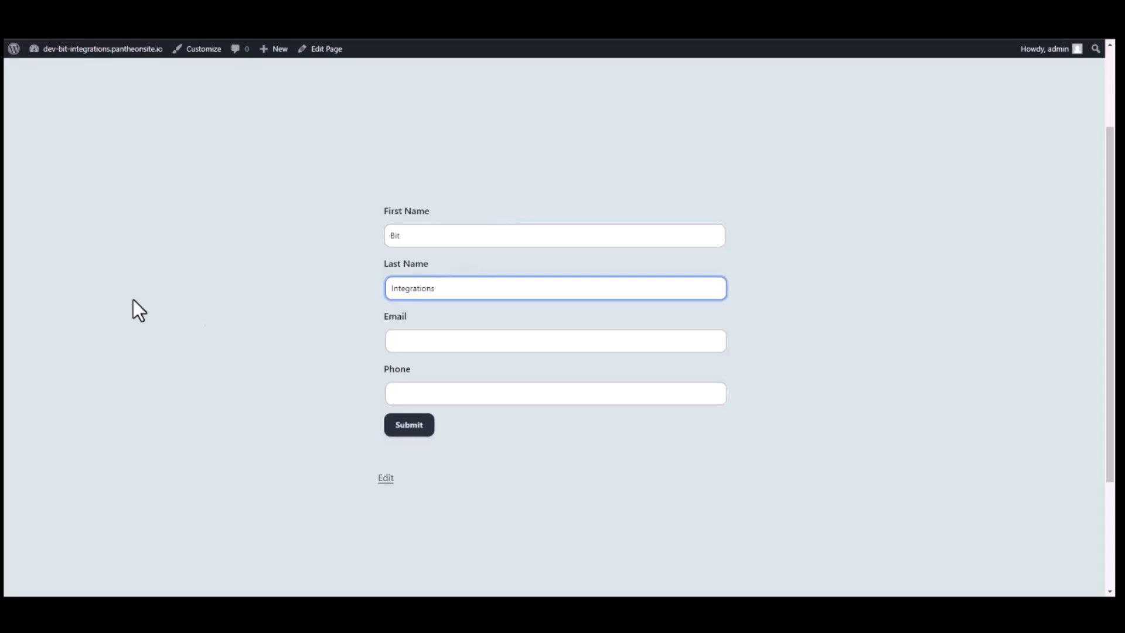
{"action": "left_click", "coordinate": [411, 346]}
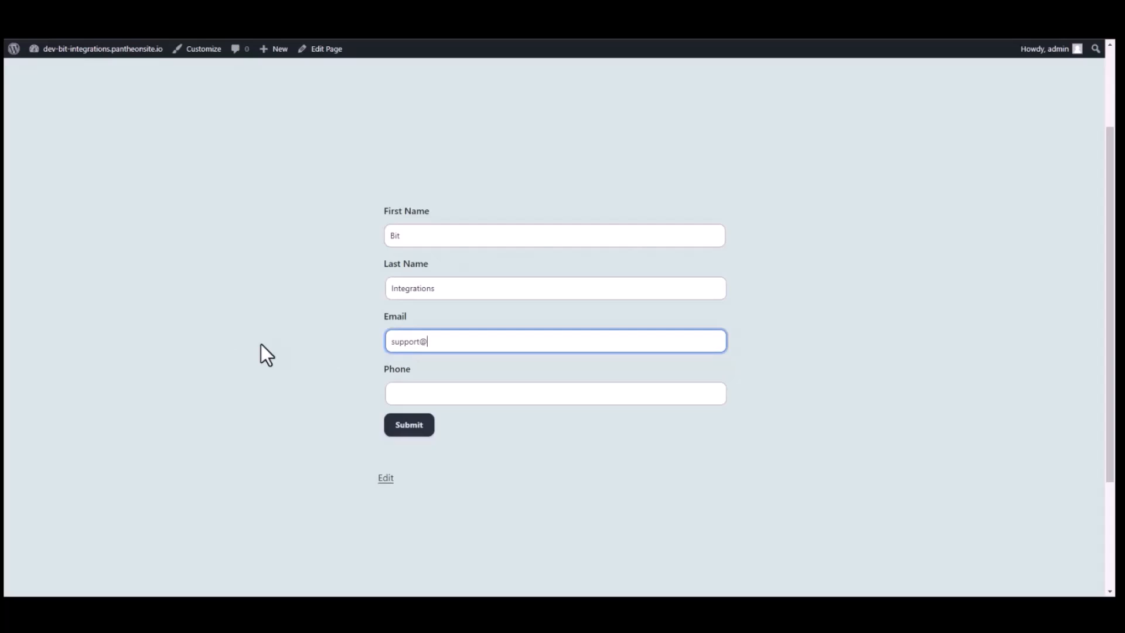
{"action": "left_click", "coordinate": [410, 391]}
{"action": "type", "text": "444555666"}
{"action": "left_click", "coordinate": [408, 423]}
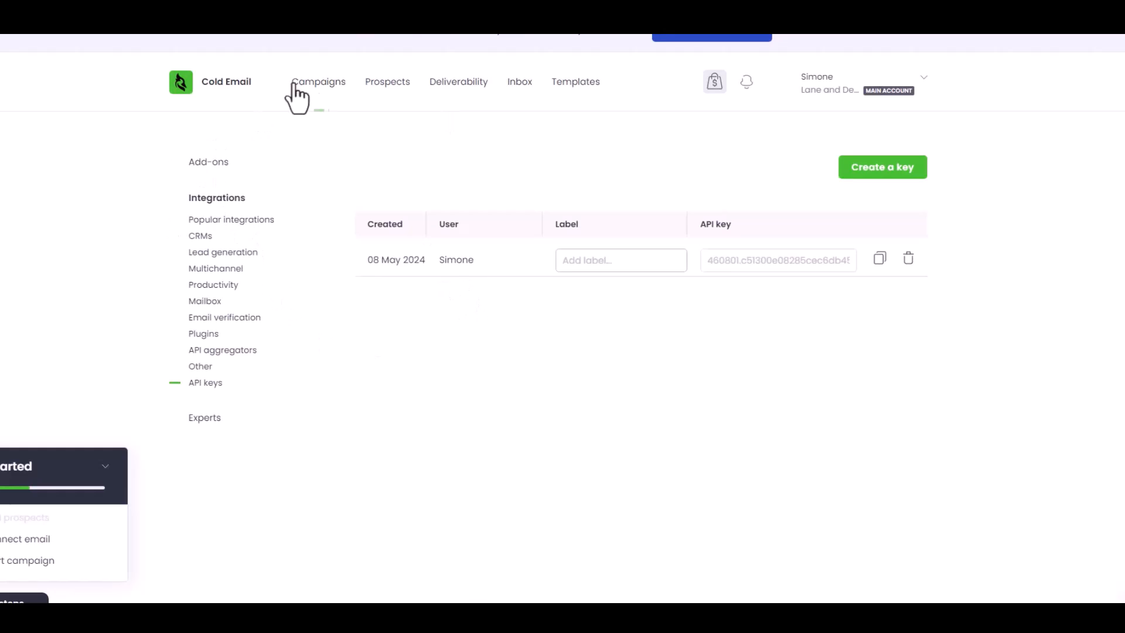
Step: Go to Woodpecker.co's Prospects list to look for the new Bit Integrations prospect
{"action": "left_click", "coordinate": [388, 84]}
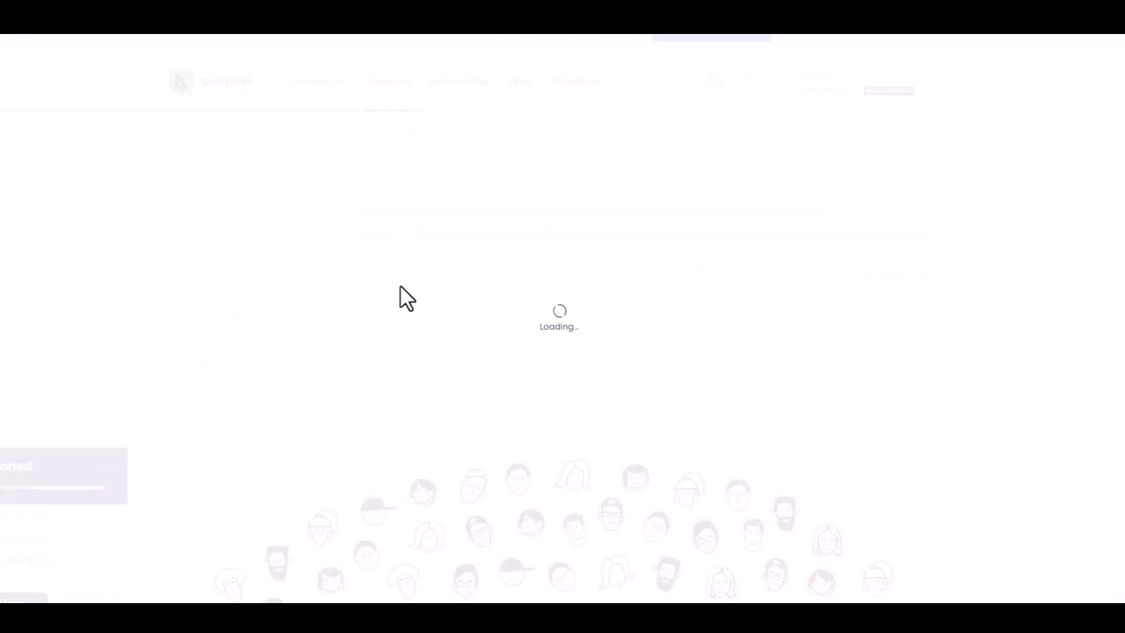